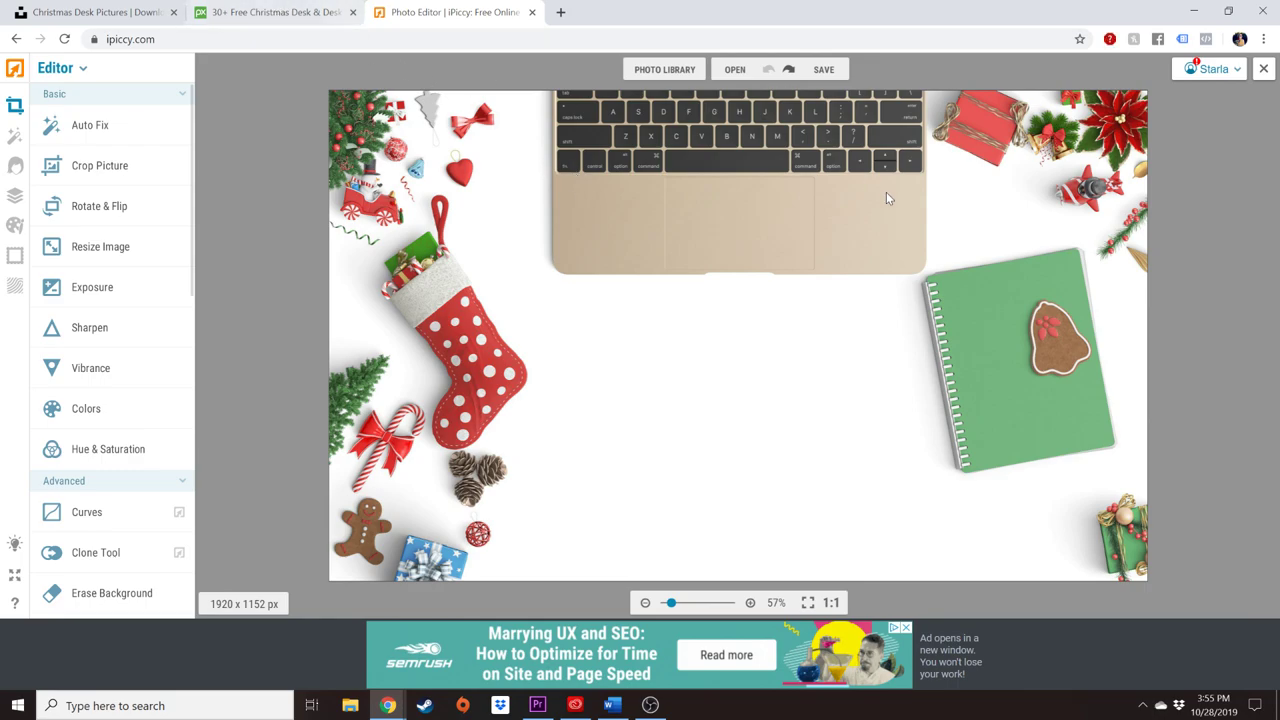
Scroll through the Pixabay Christmas desk search results
left_click(257, 6)
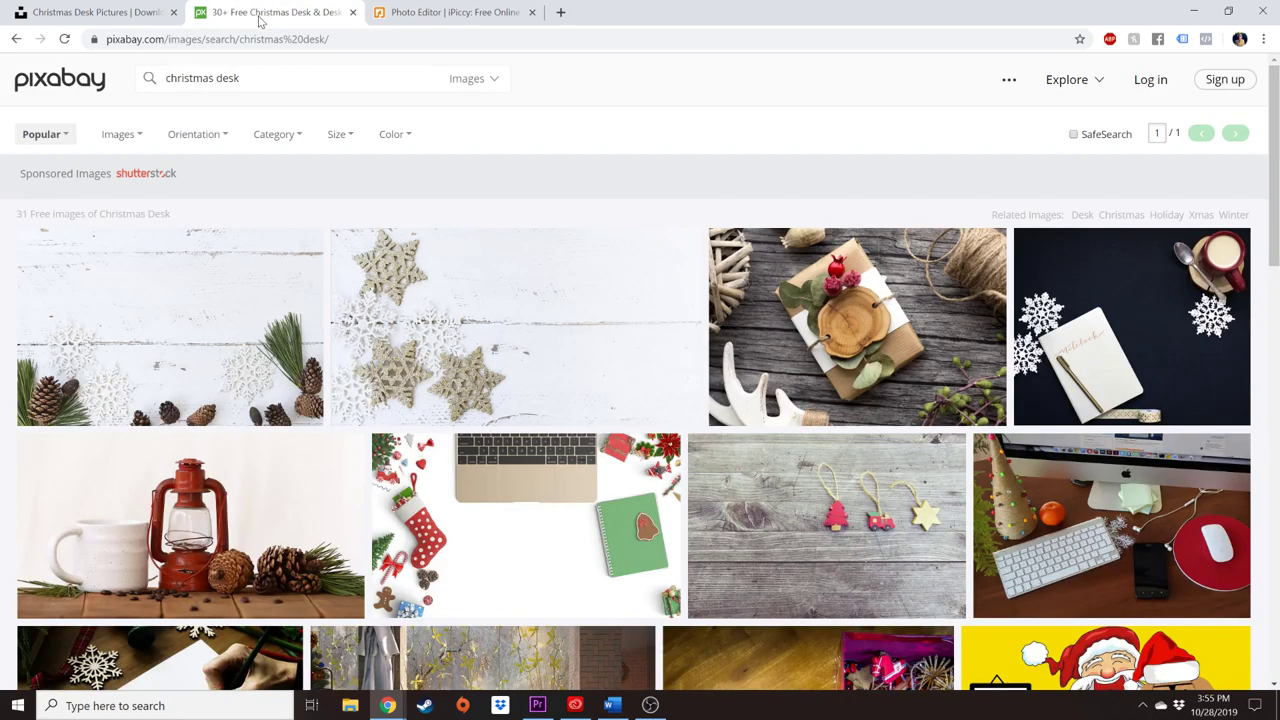
scroll(703, 492, "down", 1)
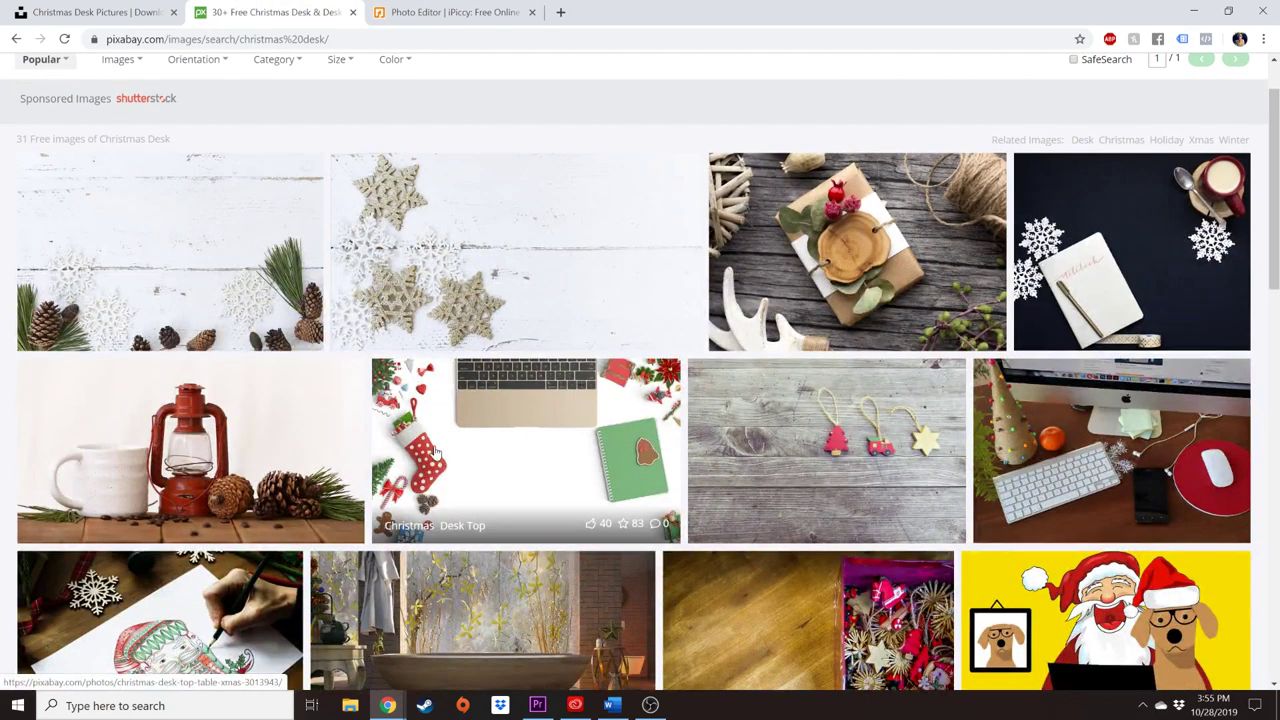
scroll(410, 466, "down", 1)
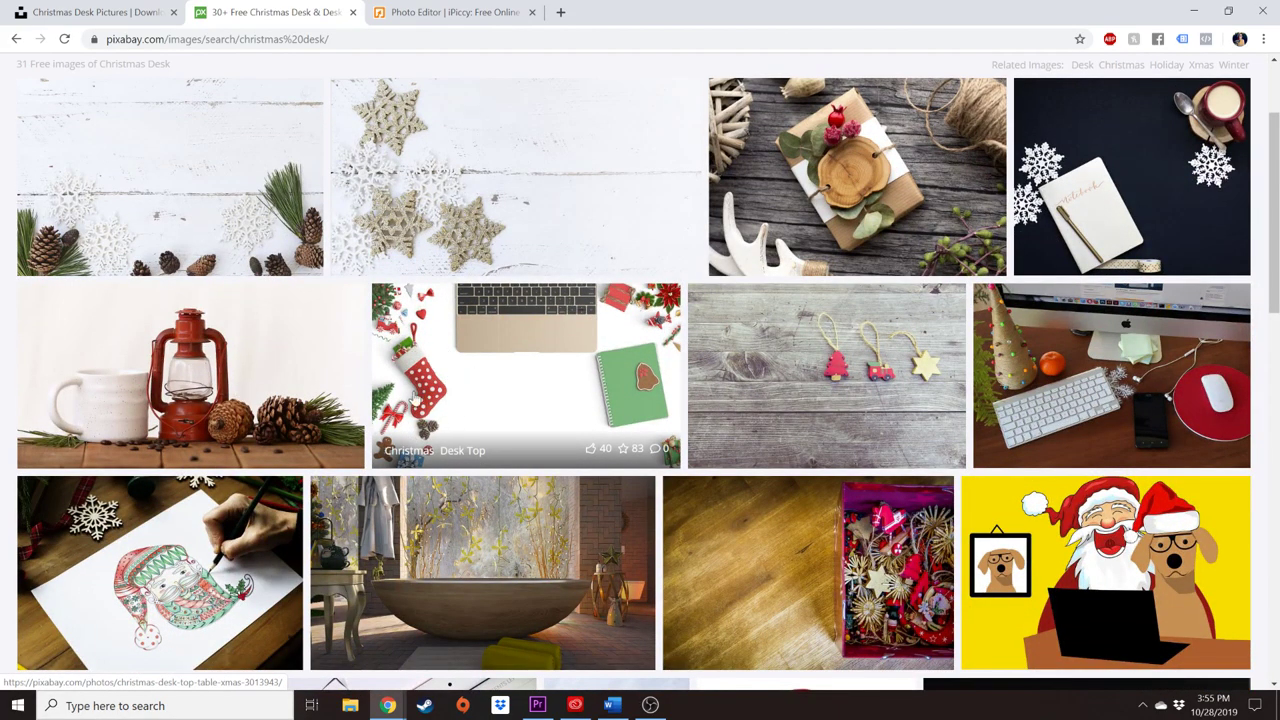
scroll(460, 410, "down", 2)
scroll(675, 456, "down", 4)
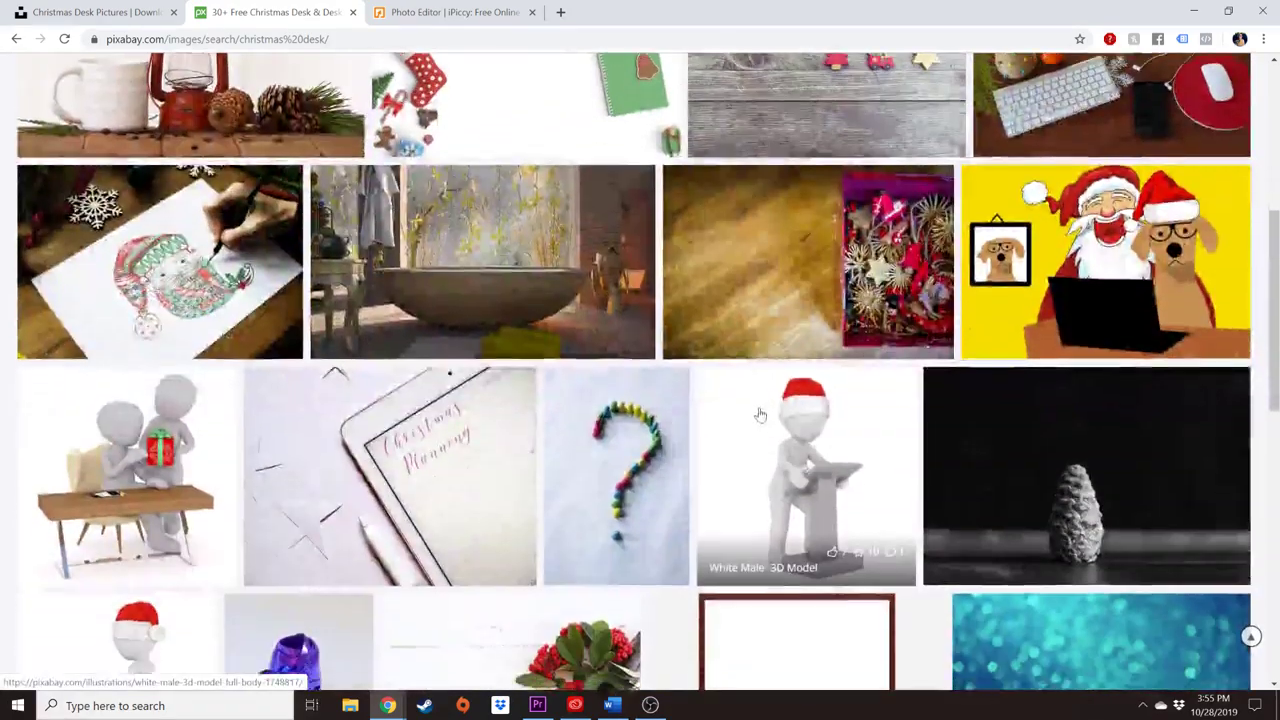
scroll(628, 388, "down", 4)
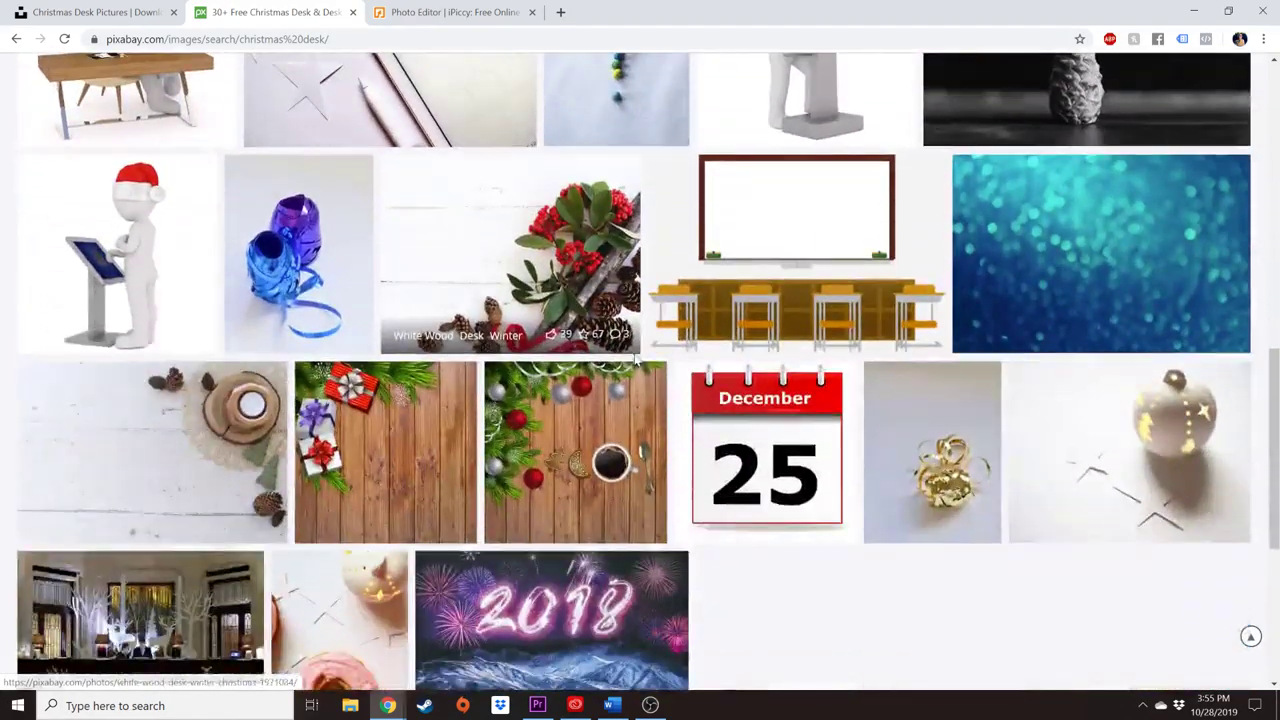
scroll(678, 340, "up", 8)
scroll(678, 340, "up", 2)
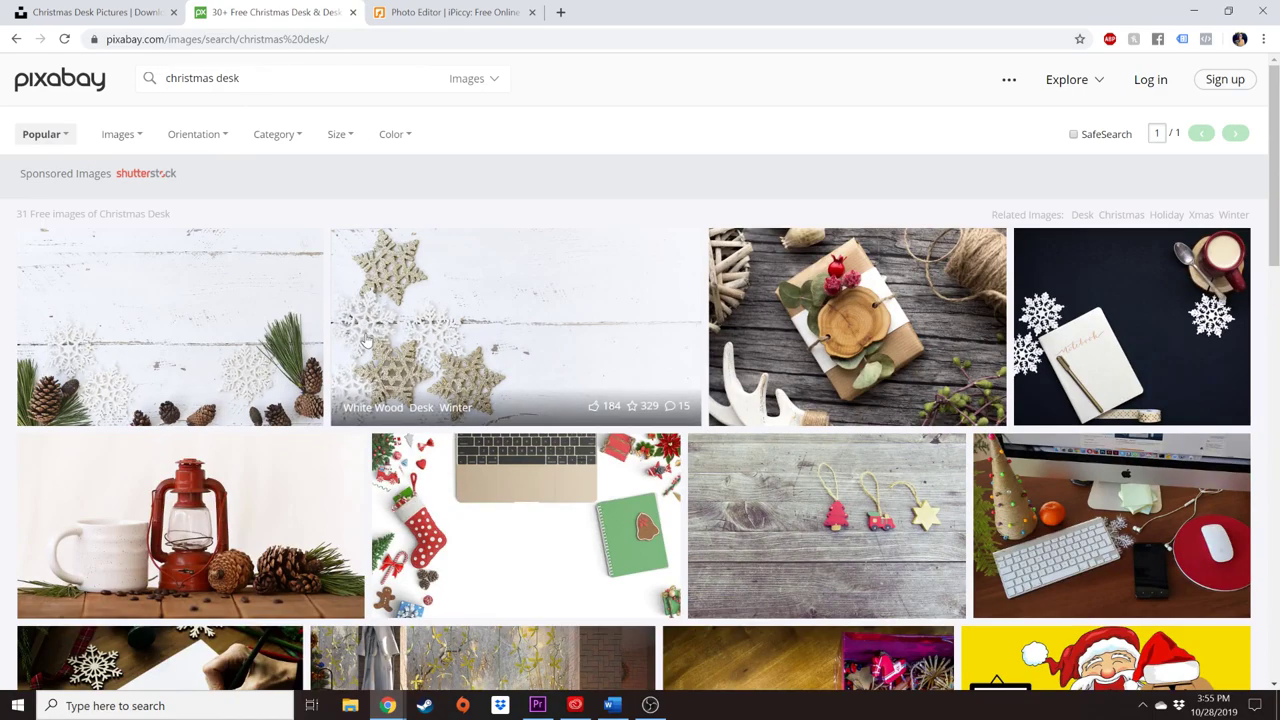
scroll(472, 352, "down", 2)
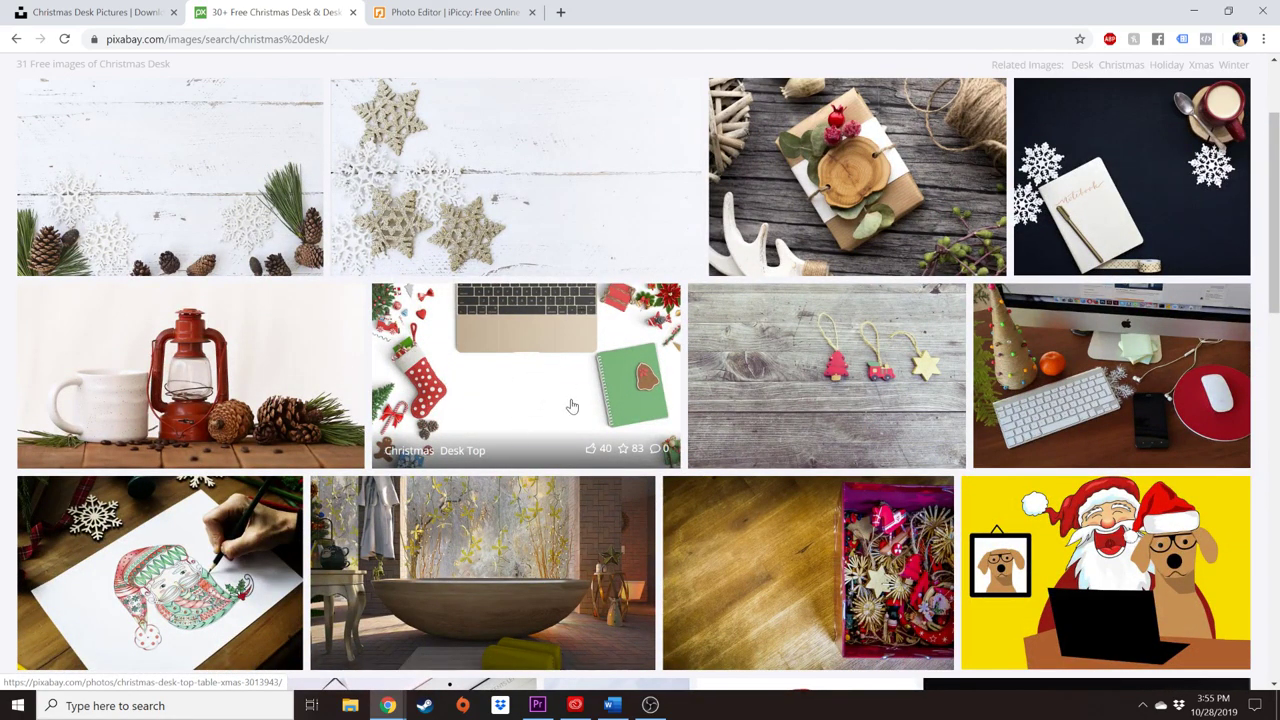
scroll(570, 400, "down", 3)
scroll(590, 380, "down", 7)
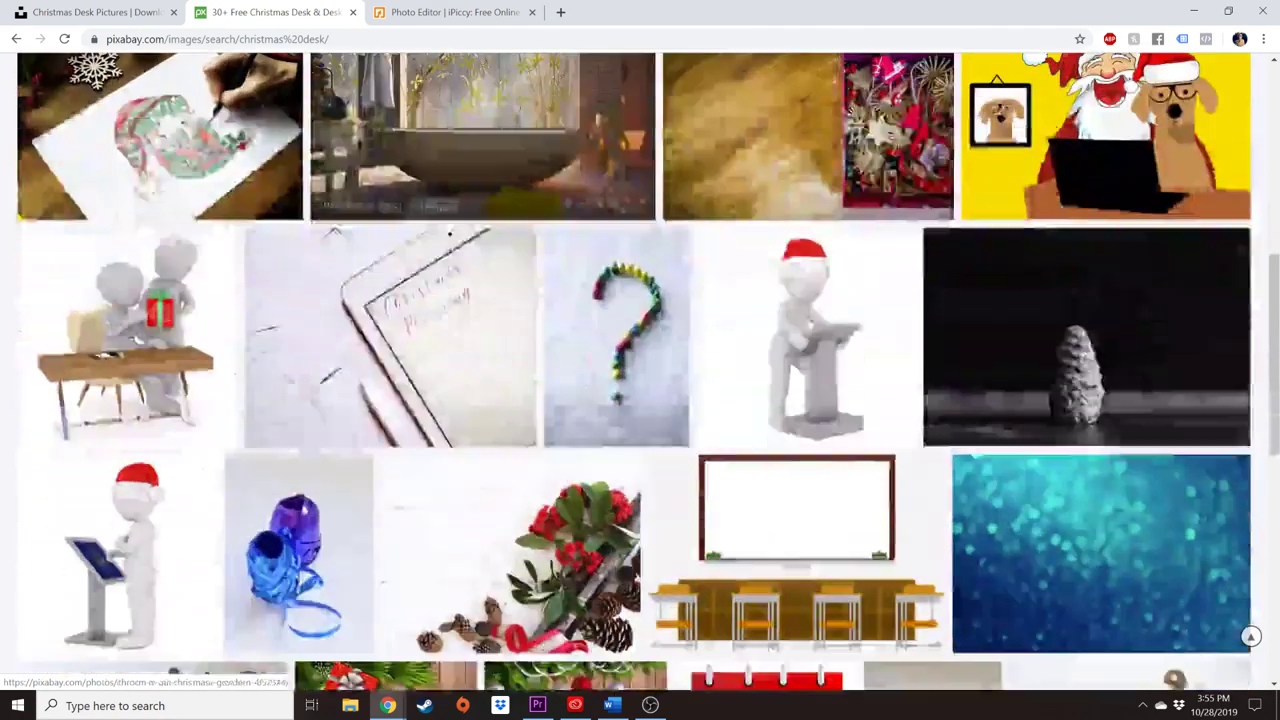
scroll(562, 443, "up", 3)
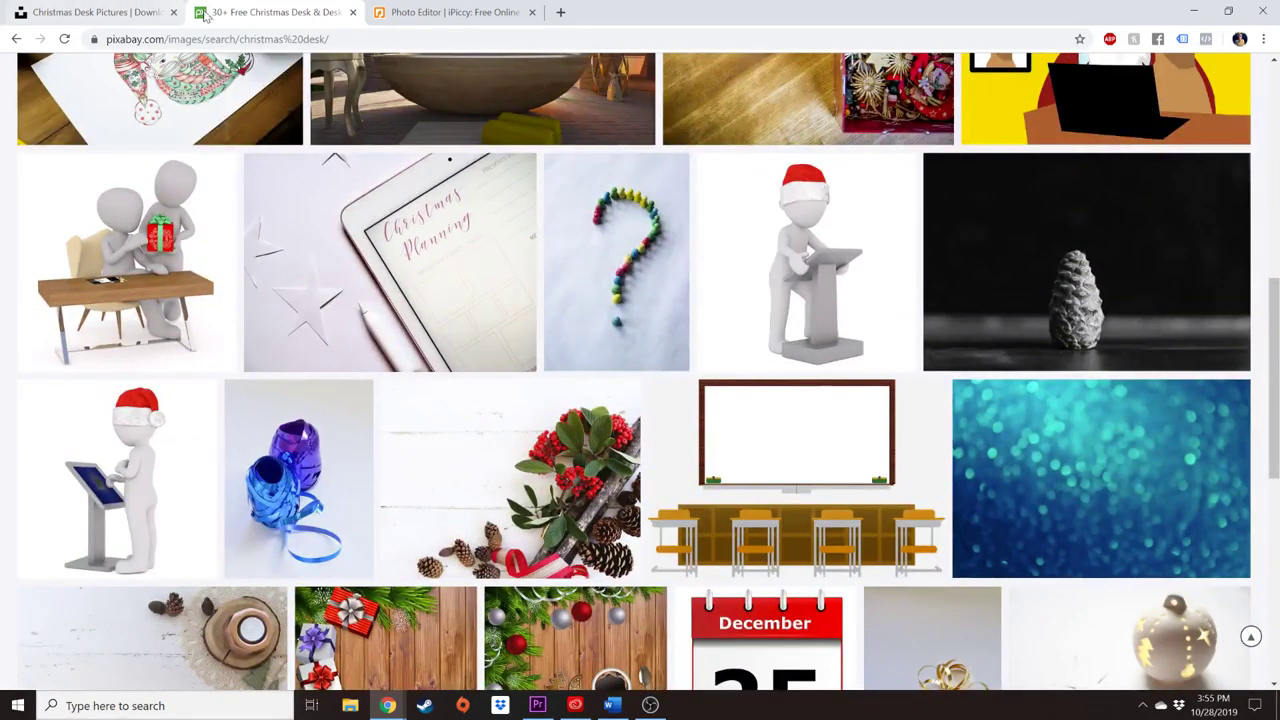
scroll(363, 221, "up", 10)
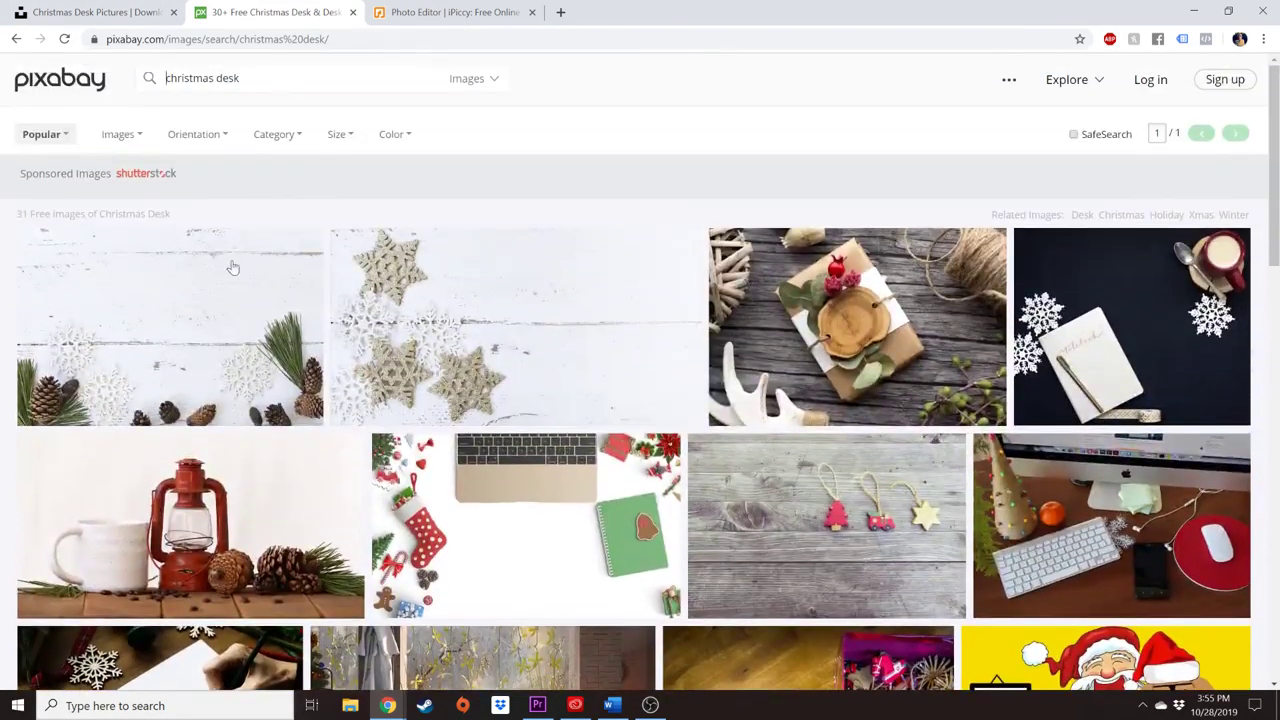
Look over the Unsplash Christmas desk results, then return to the iPiccy editor with the desk photo
left_click(108, 16)
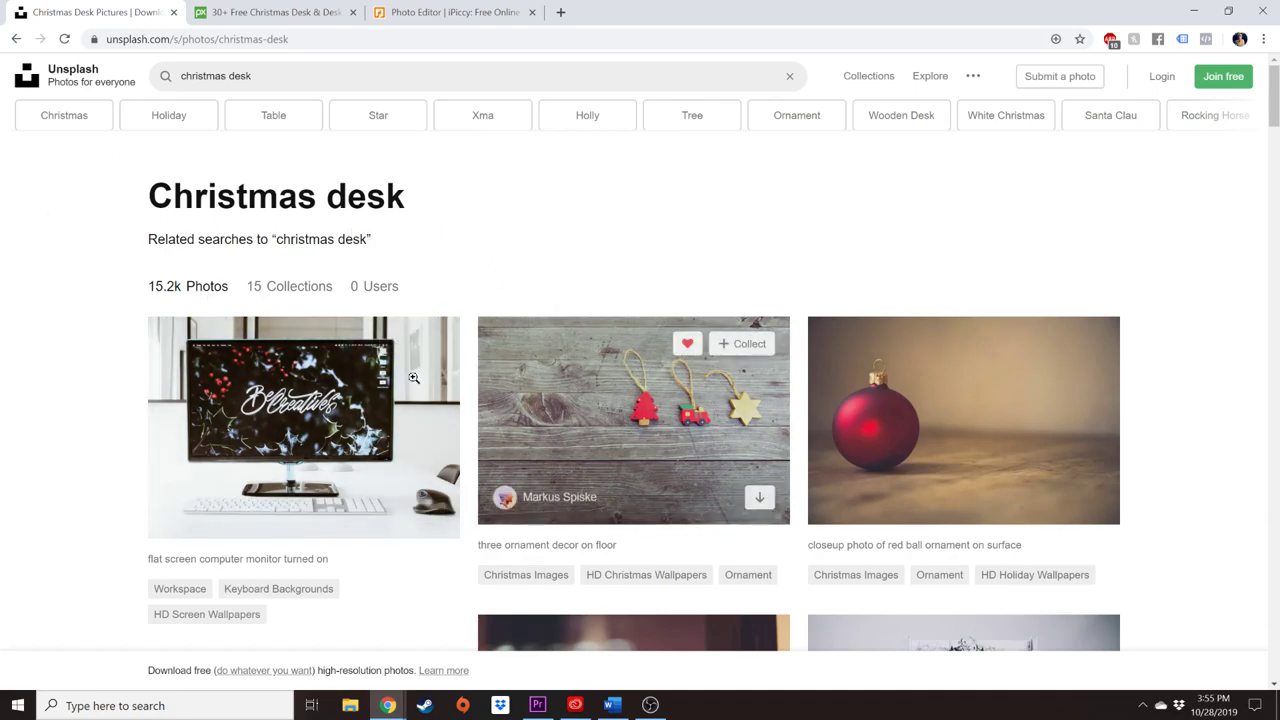
scroll(645, 300, "down", 3)
scroll(650, 405, "up", 3)
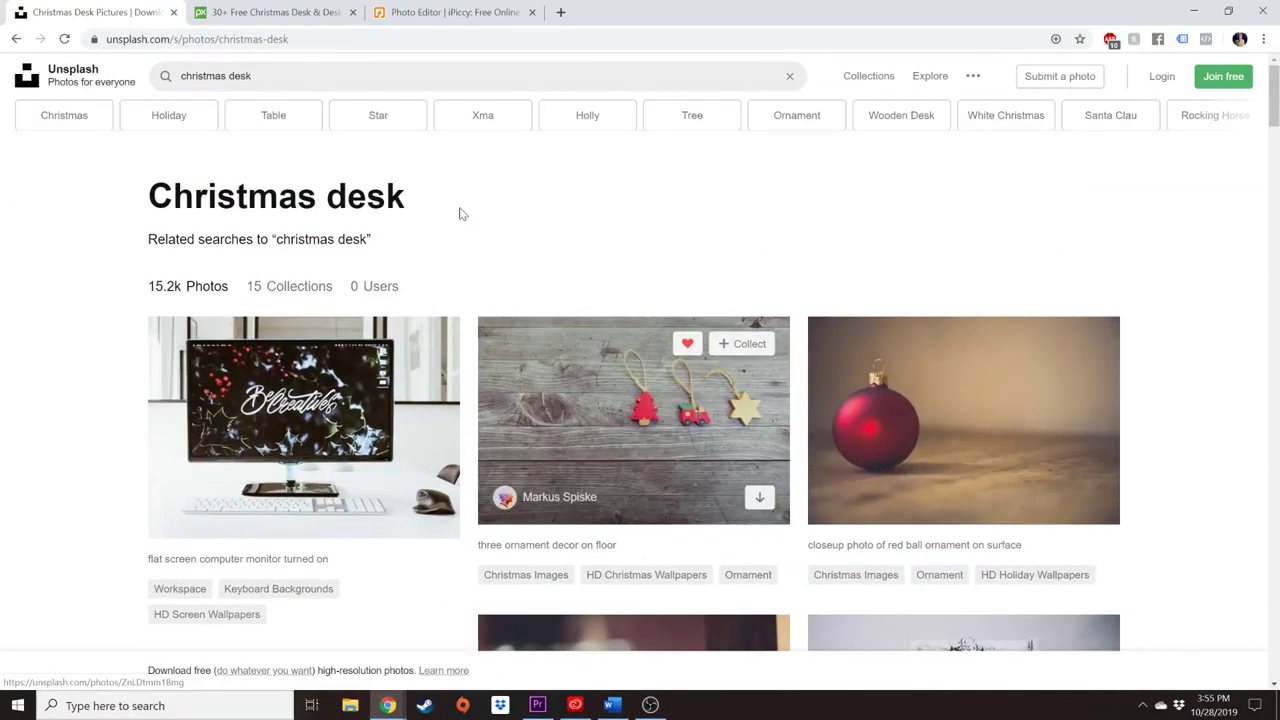
left_click(455, 12)
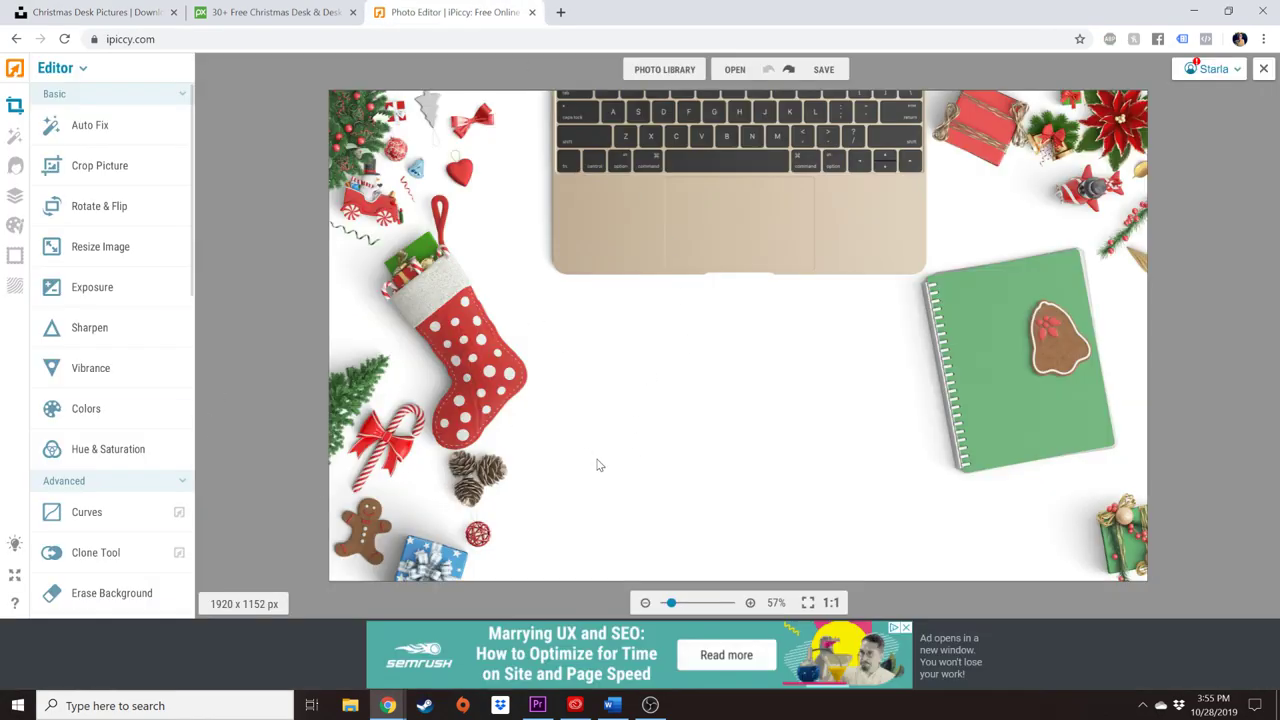
Crop to a 707 x 707 px bottom-left square showing the stocking, candy cane and gingerbread man
left_click(115, 174)
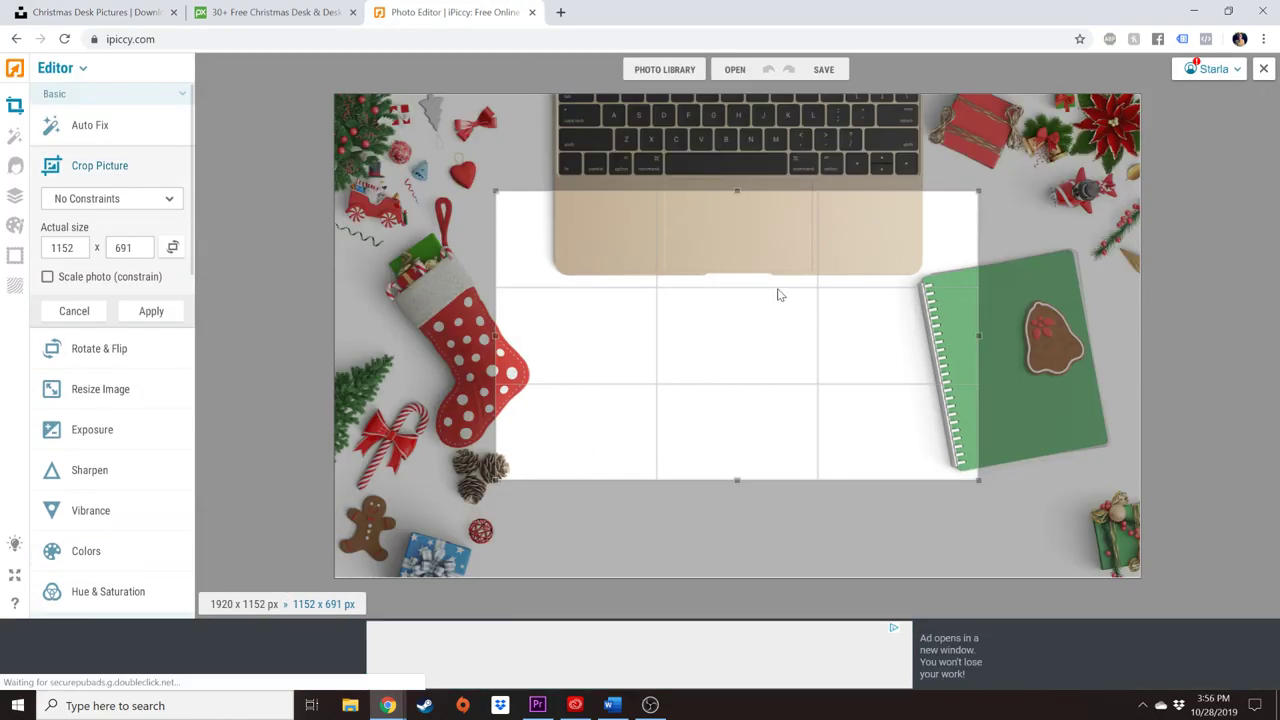
left_click_drag(774, 286, 723, 279)
left_click_drag(696, 483, 631, 446)
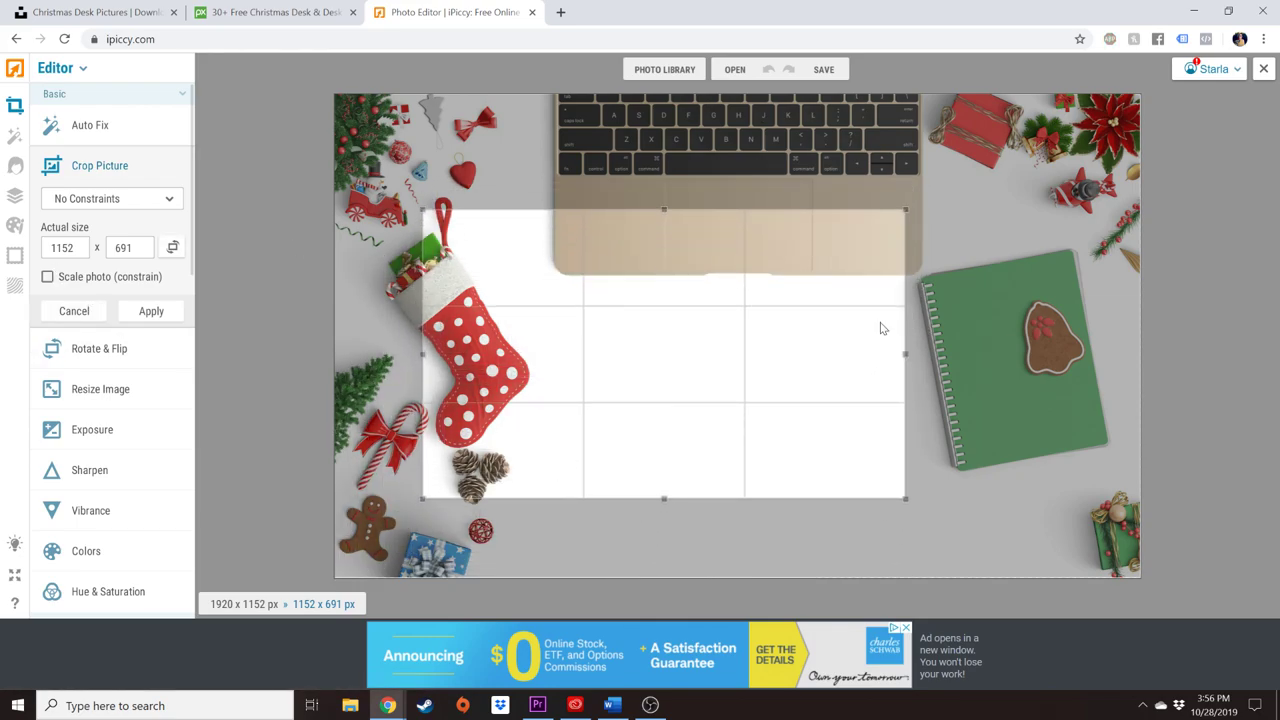
left_click_drag(904, 357, 709, 385)
left_click_drag(677, 463, 602, 537)
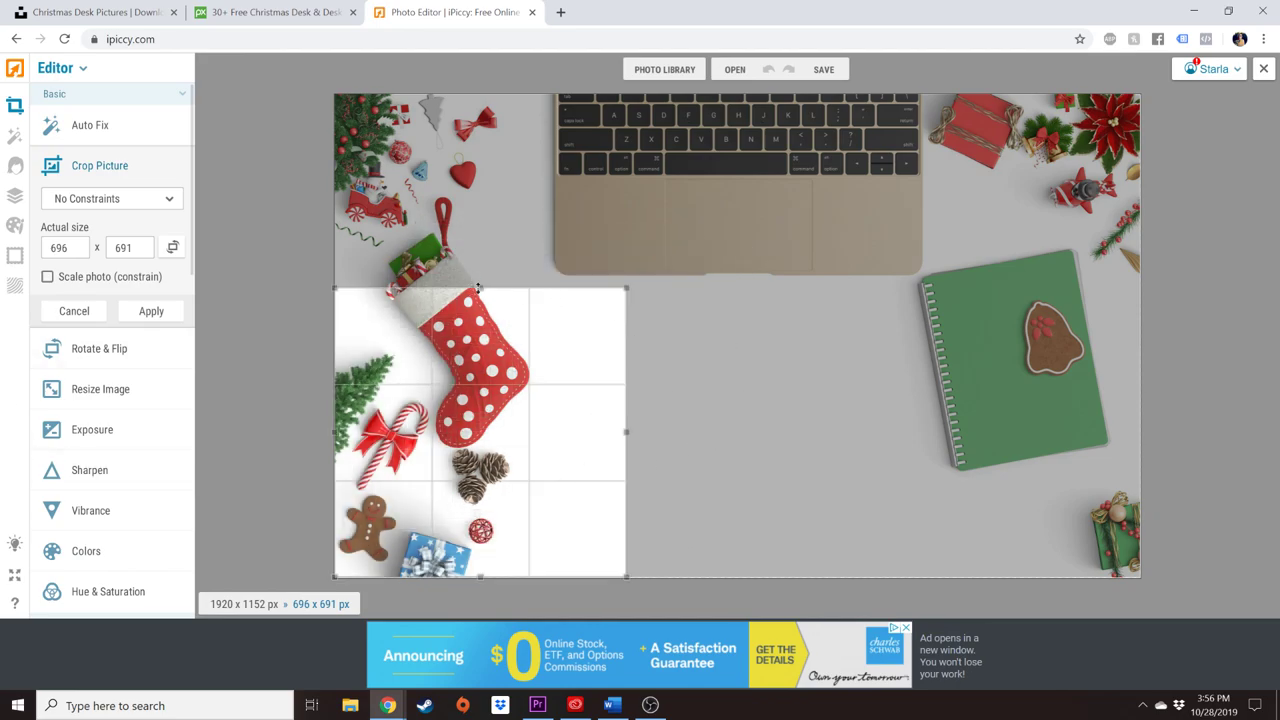
left_click_drag(479, 288, 479, 279)
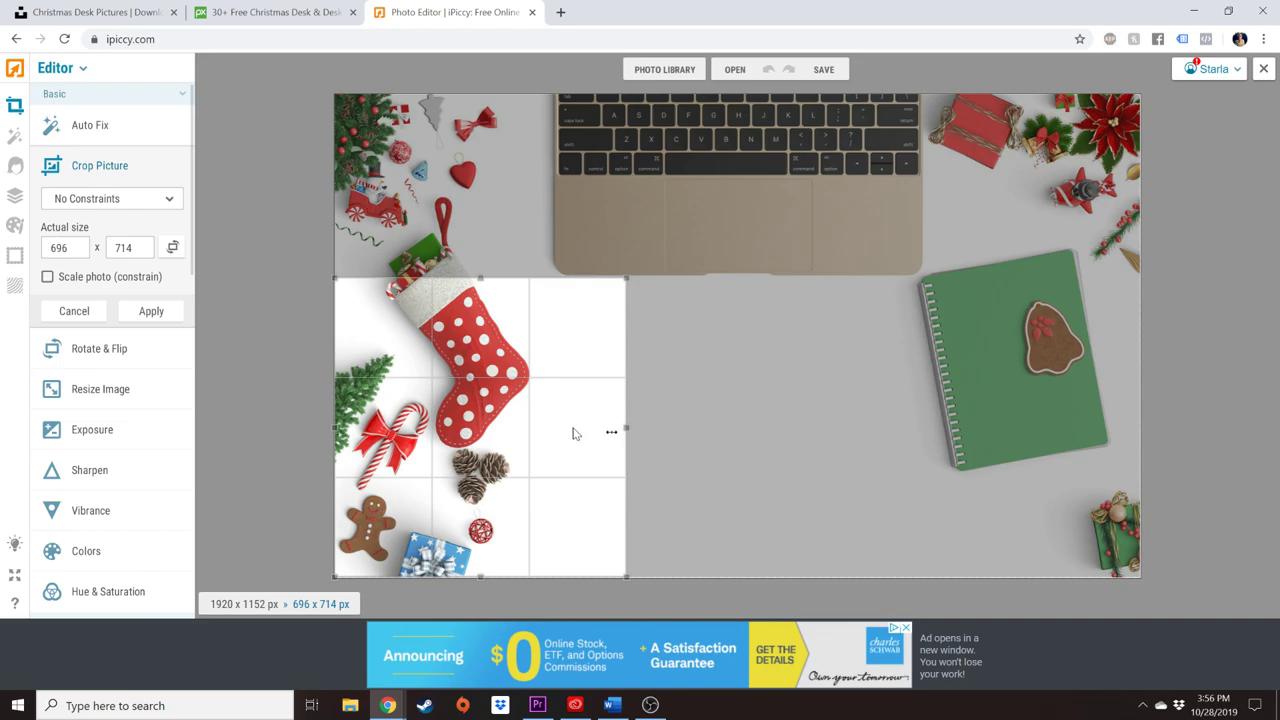
left_click_drag(476, 278, 476, 281)
left_click_drag(516, 362, 592, 229)
left_click(60, 247)
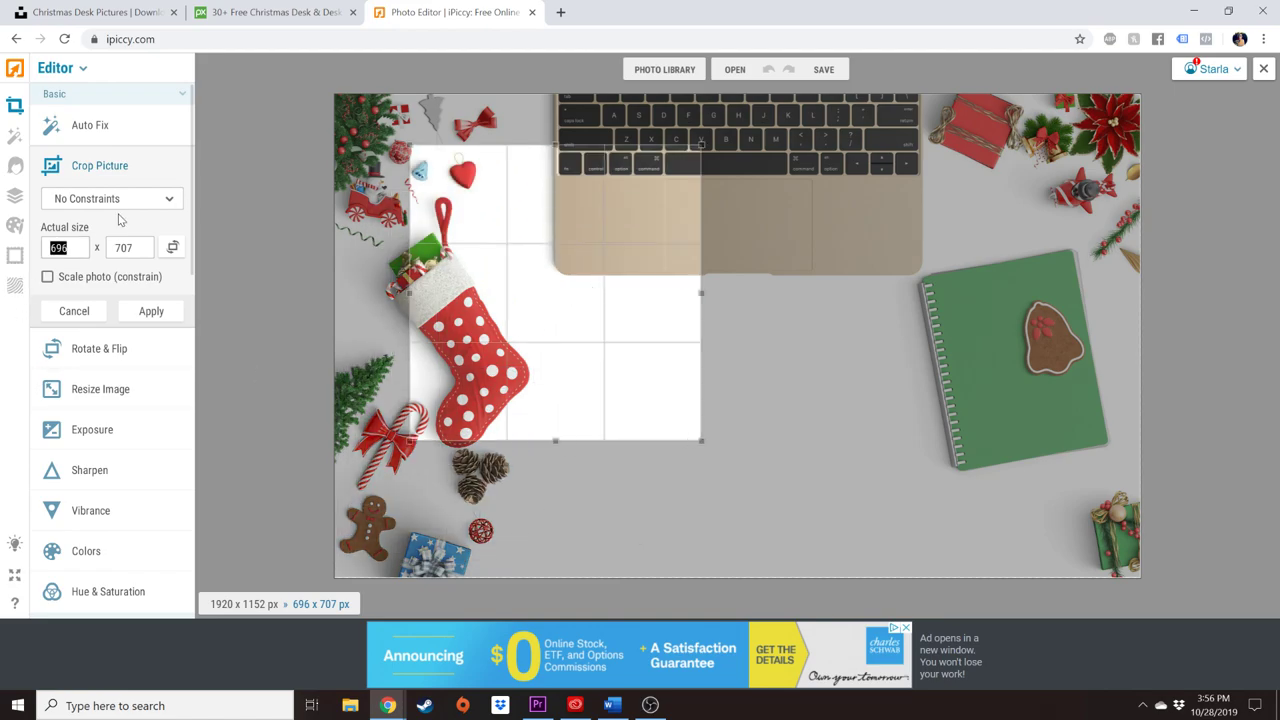
type("707")
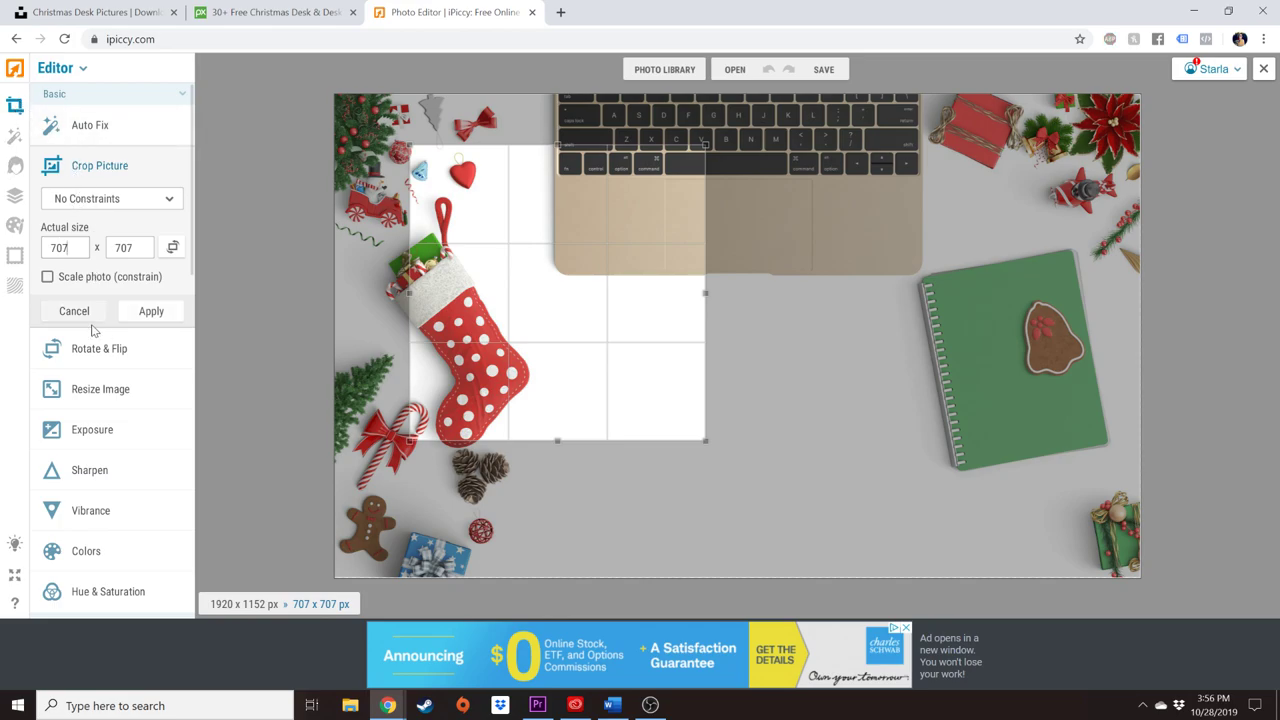
left_click_drag(643, 294, 435, 515)
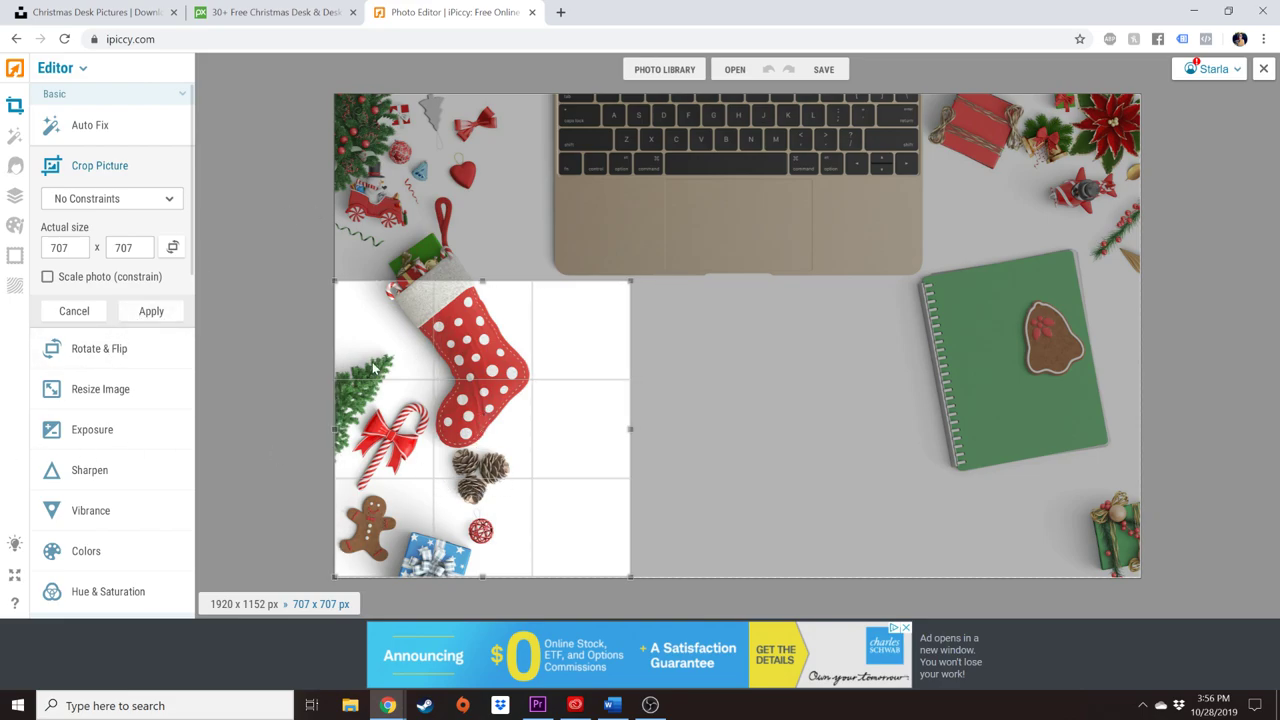
left_click(151, 313)
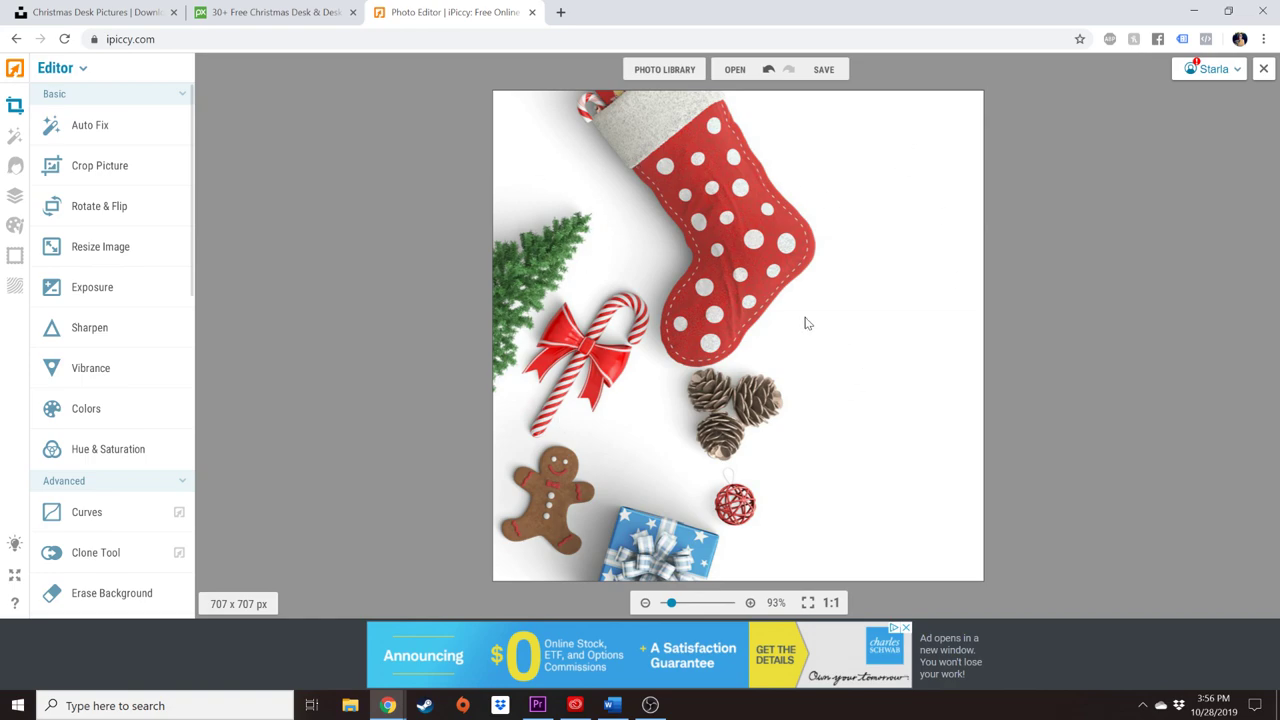
Raise the Sharpen Clarity slider to about 6–7 and apply it
left_click(140, 329)
left_click_drag(45, 406, 55, 406)
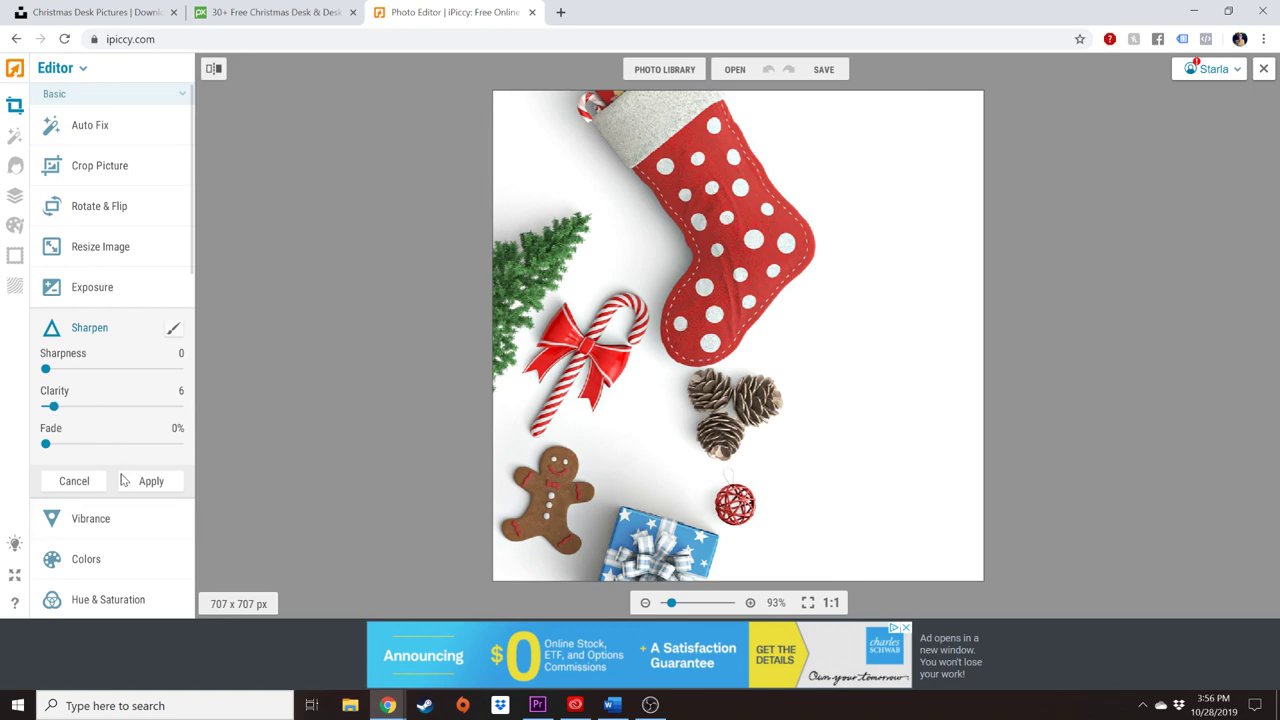
left_click(151, 481)
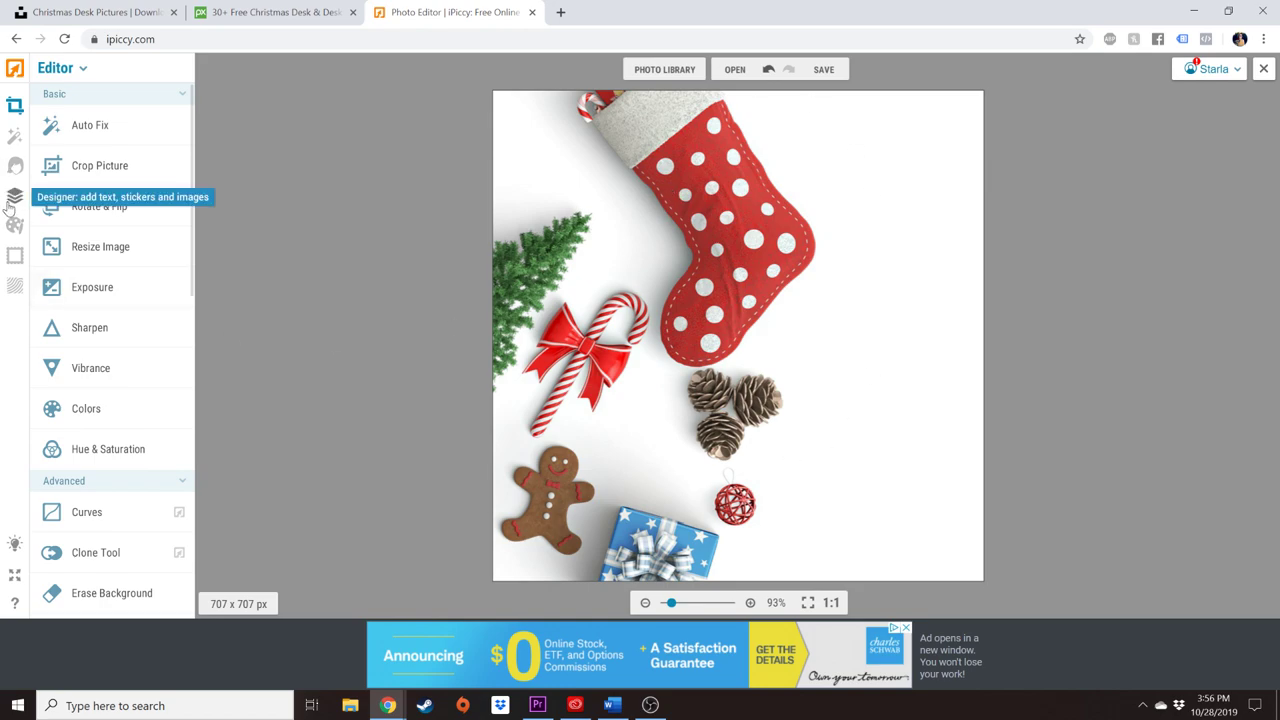
Drag the uploaded golden key, silver keys and Santa note-with-key images onto the canvas as layers
left_click(14, 197)
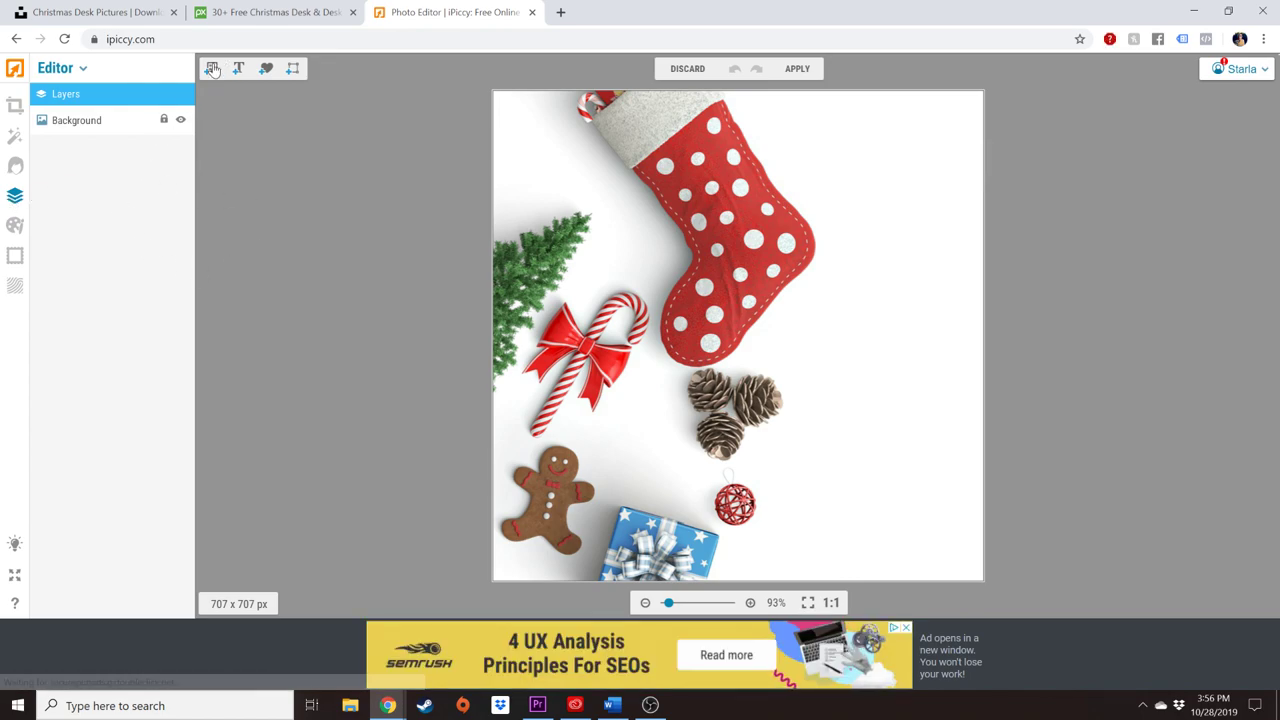
left_click(211, 69)
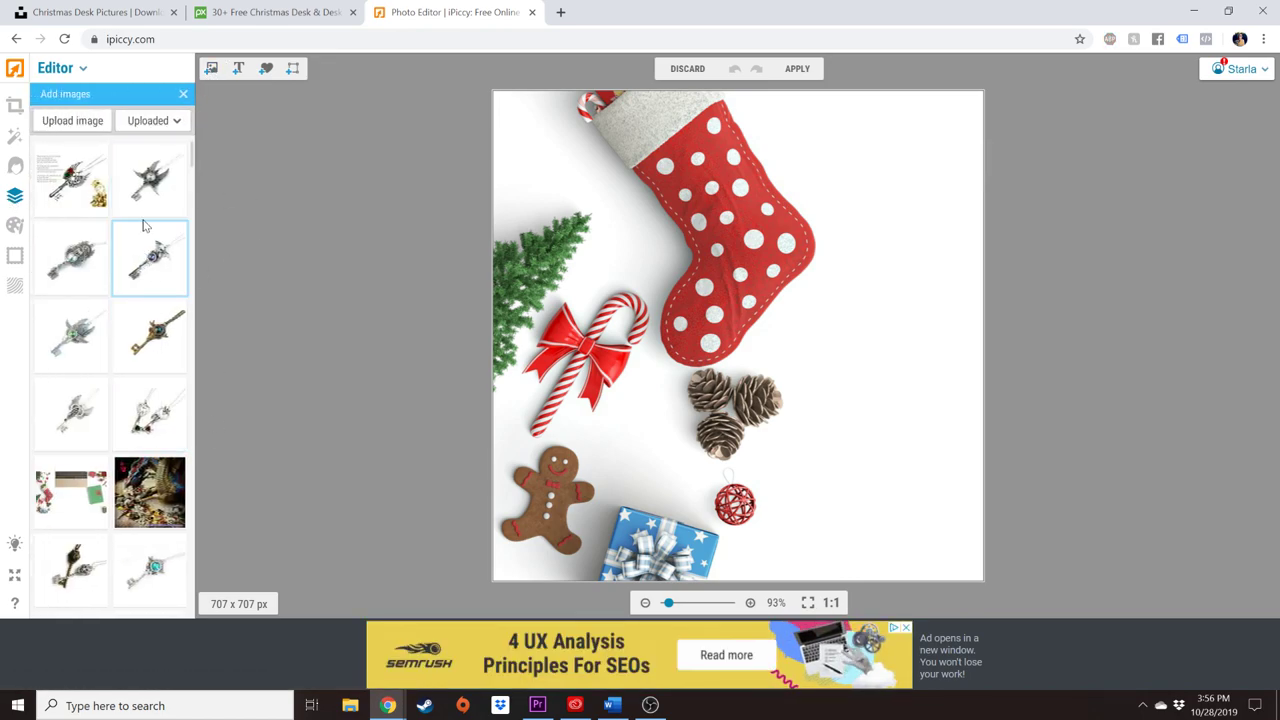
left_click_drag(150, 335, 748, 326)
left_click(211, 69)
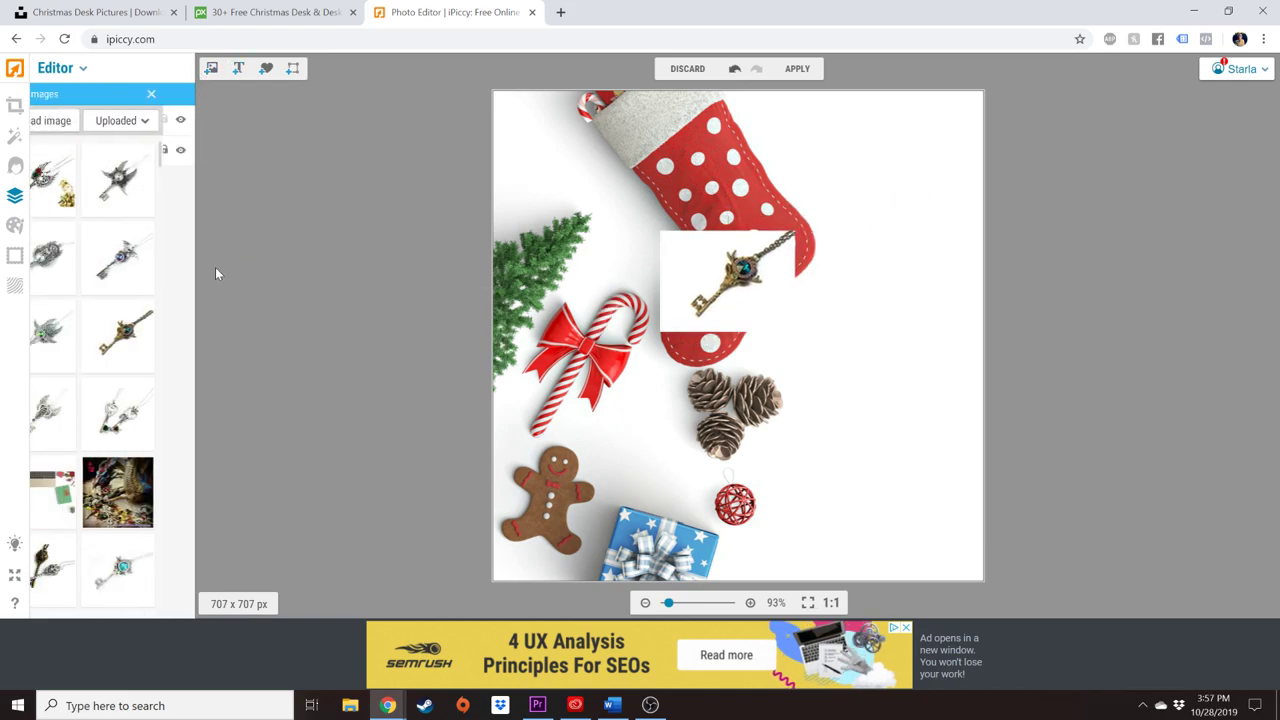
left_click_drag(137, 415, 413, 345)
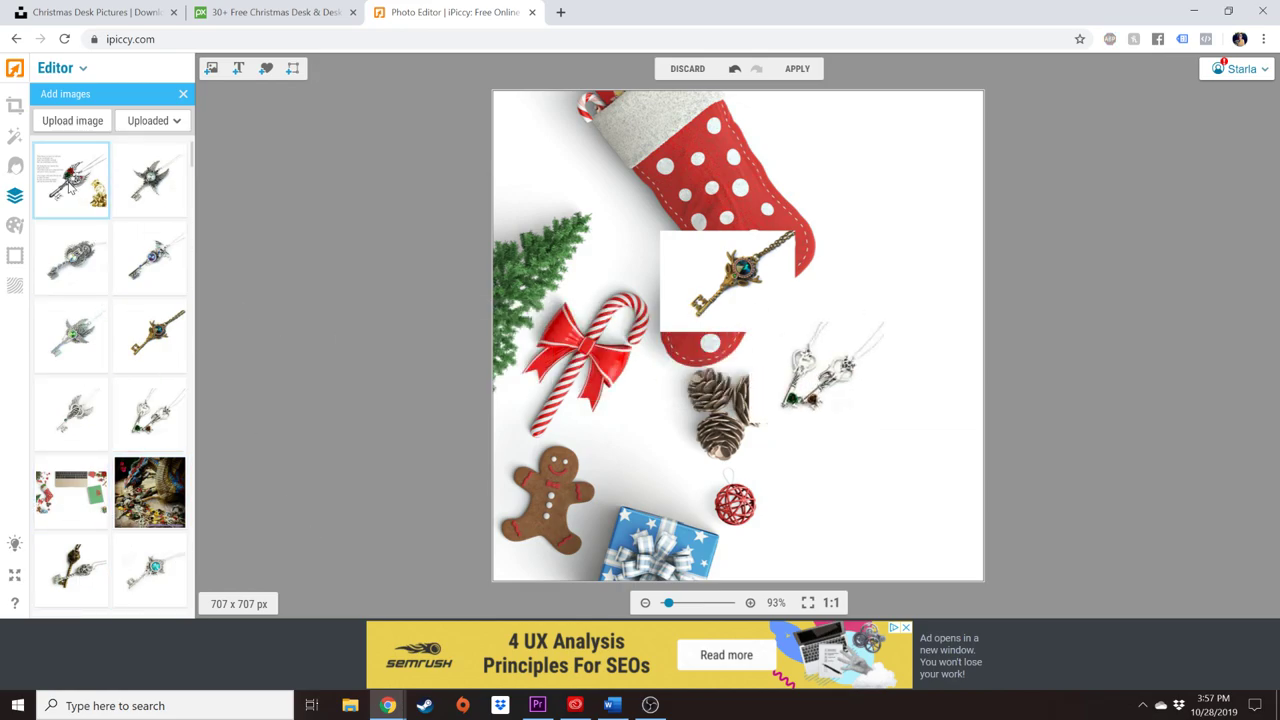
left_click_drag(70, 185, 600, 386)
Enlarge and tilt the 'Dear Santa' note-and-key image centre-right, moving the other two keys off-canvas
left_click_drag(550, 340, 558, 432)
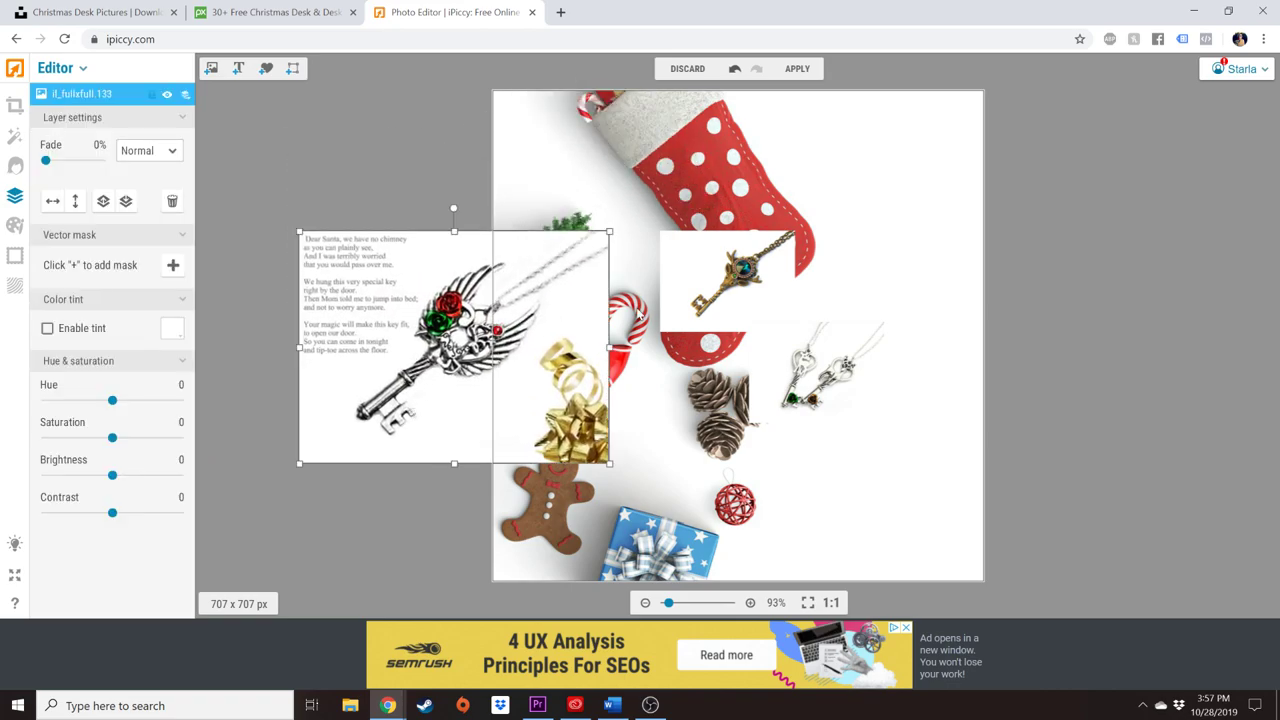
left_click(745, 268)
left_click_drag(745, 268, 1138, 149)
left_click_drag(828, 385, 1162, 320)
left_click_drag(468, 380, 499, 417)
left_click_drag(484, 244, 428, 256)
left_click_drag(531, 413, 806, 300)
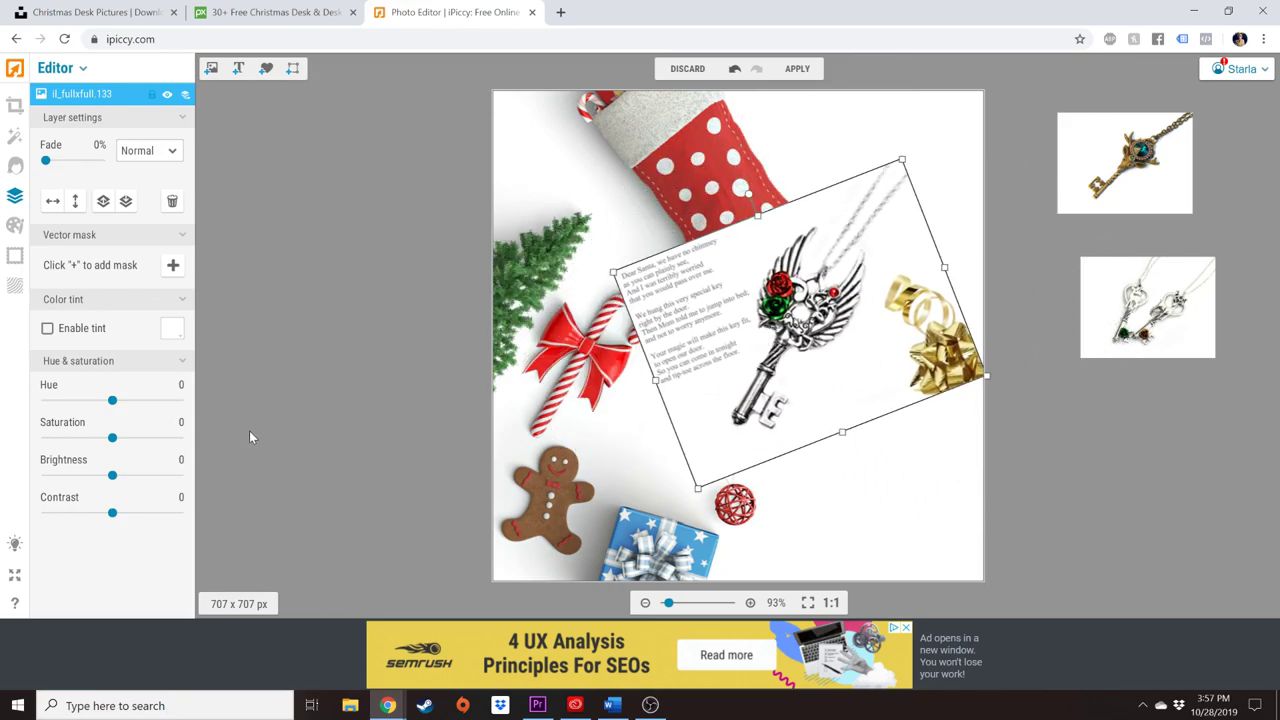
left_click_drag(889, 311, 914, 302)
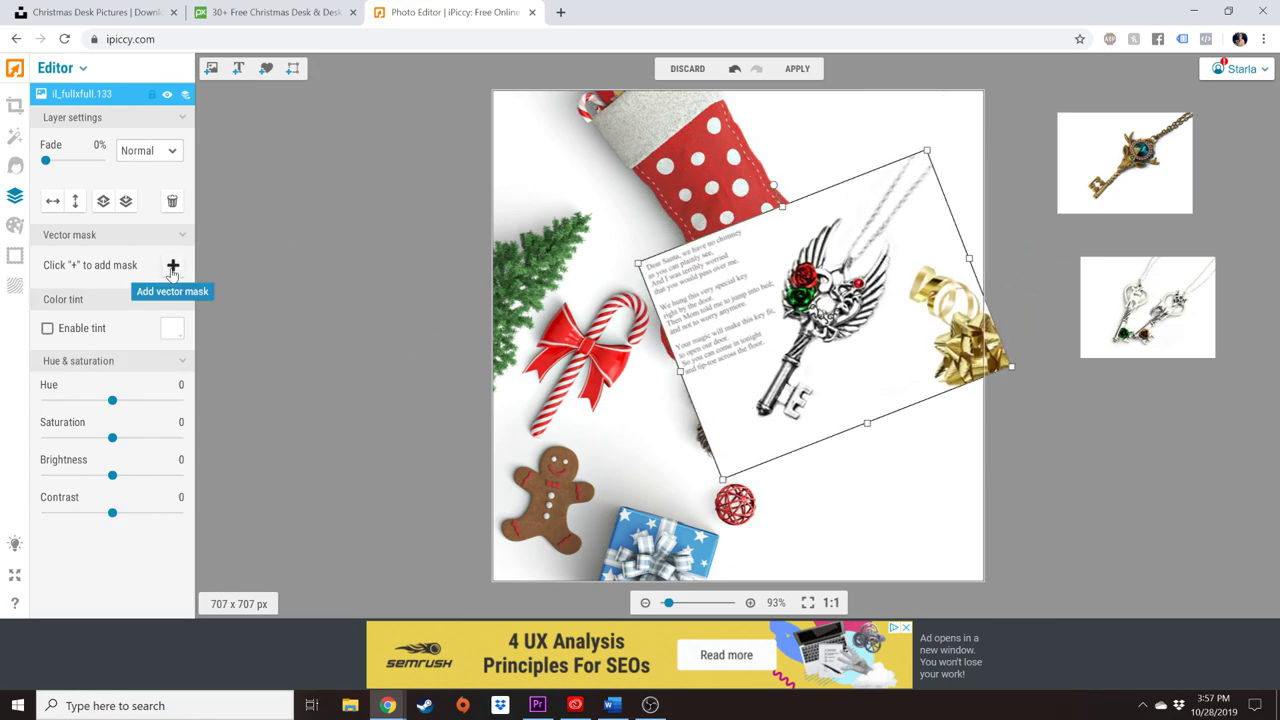
Trace a vector mask around the winged silver key in the 'Dear Santa' layer
left_click(172, 267)
left_click(860, 194)
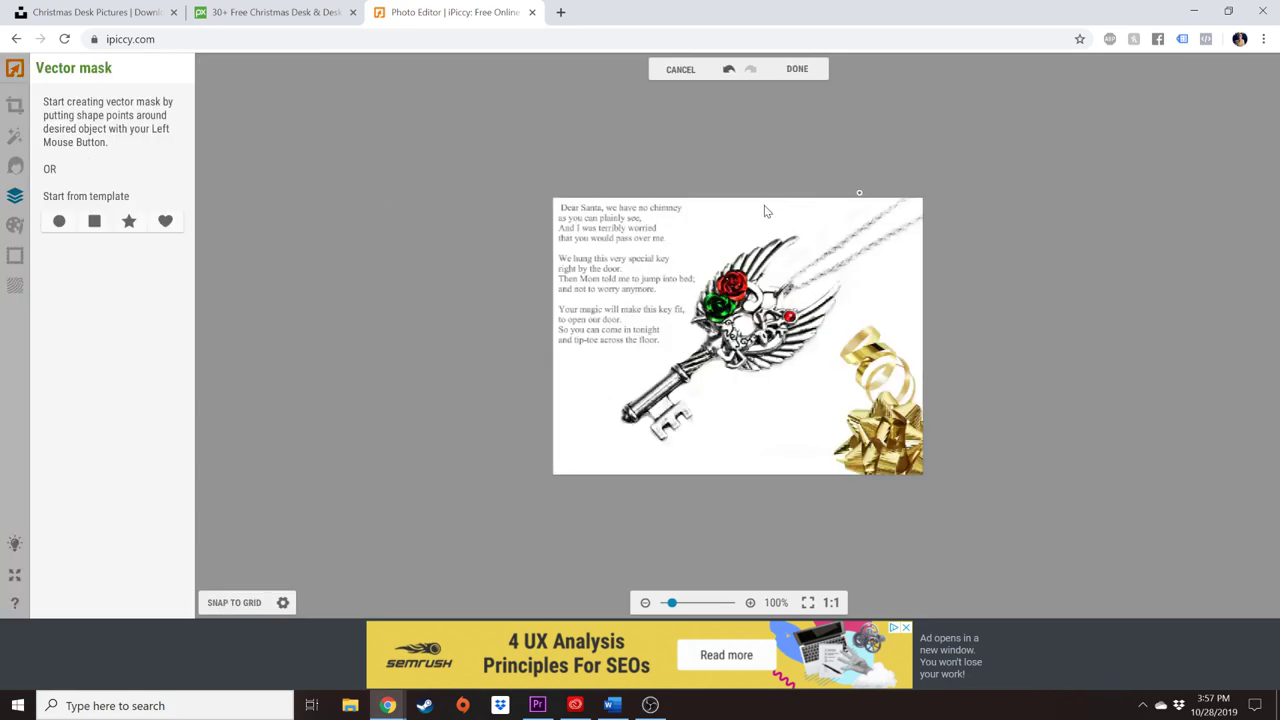
left_click(706, 271)
left_click(685, 324)
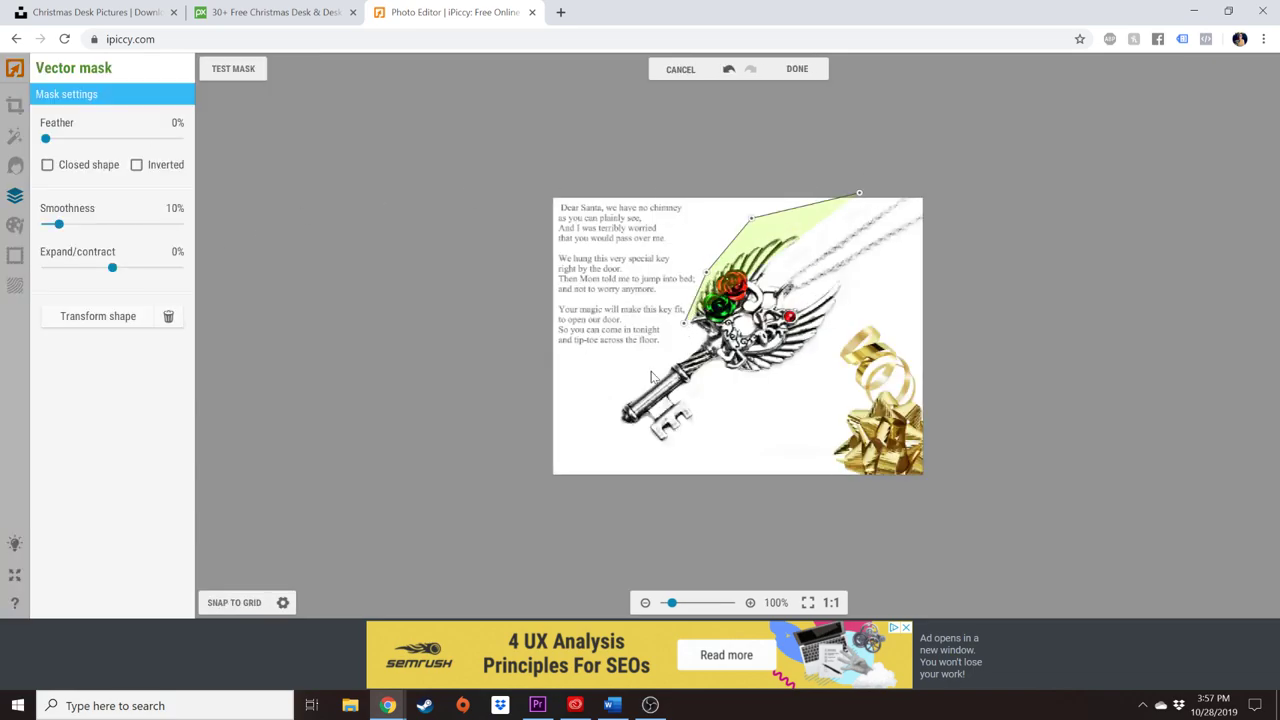
left_click(583, 422)
left_click(582, 457)
left_click(634, 465)
left_click(726, 433)
left_click(758, 413)
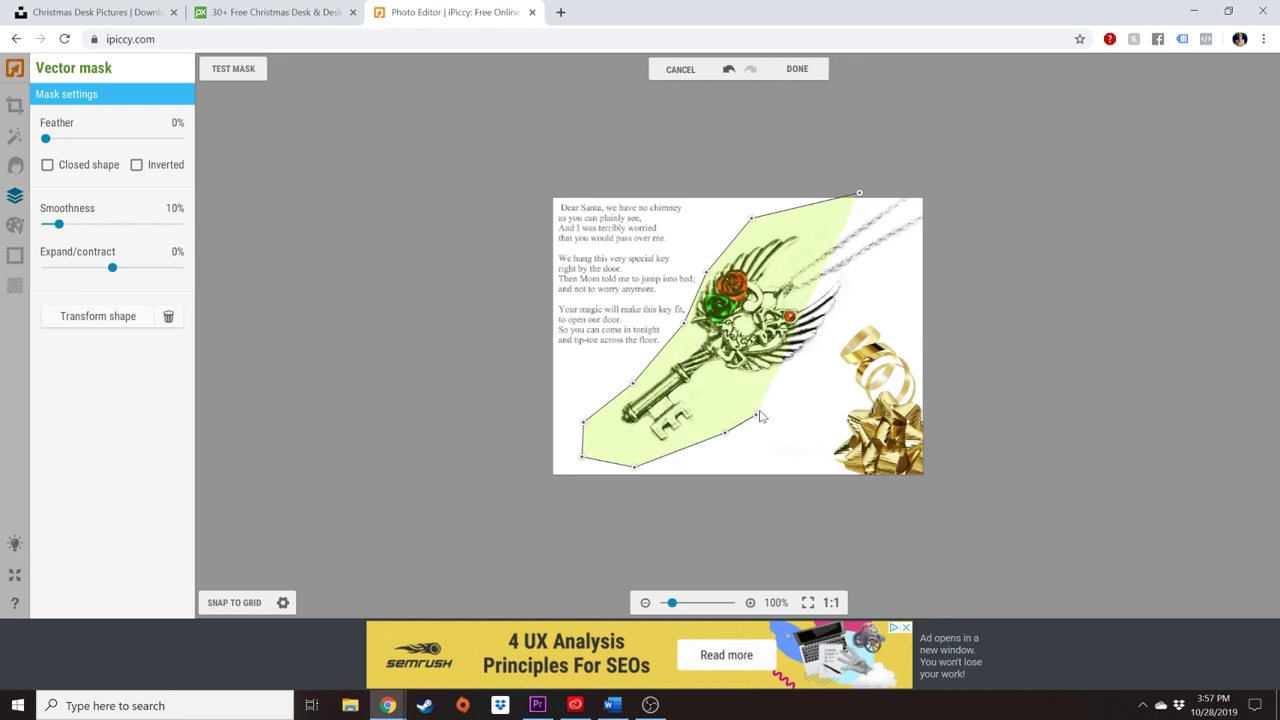
left_click(871, 290)
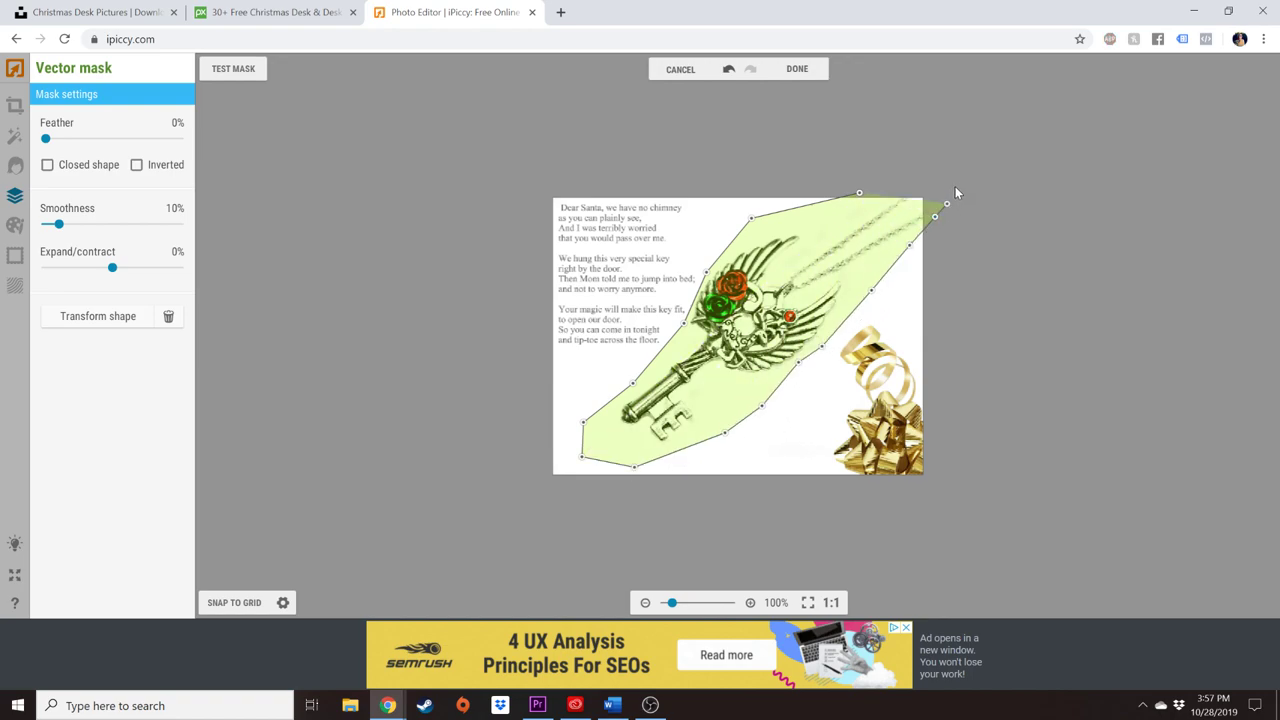
left_click(820, 67)
Move the masked key, gold key and two-keys image to the left beside the photo
left_click_drag(885, 365, 427, 382)
left_click_drag(1124, 128, 401, 475)
left_click_drag(1147, 307, 349, 177)
Set the winged key layer's blend mode to Multiply after trying Screen
left_click_drag(420, 352, 427, 380)
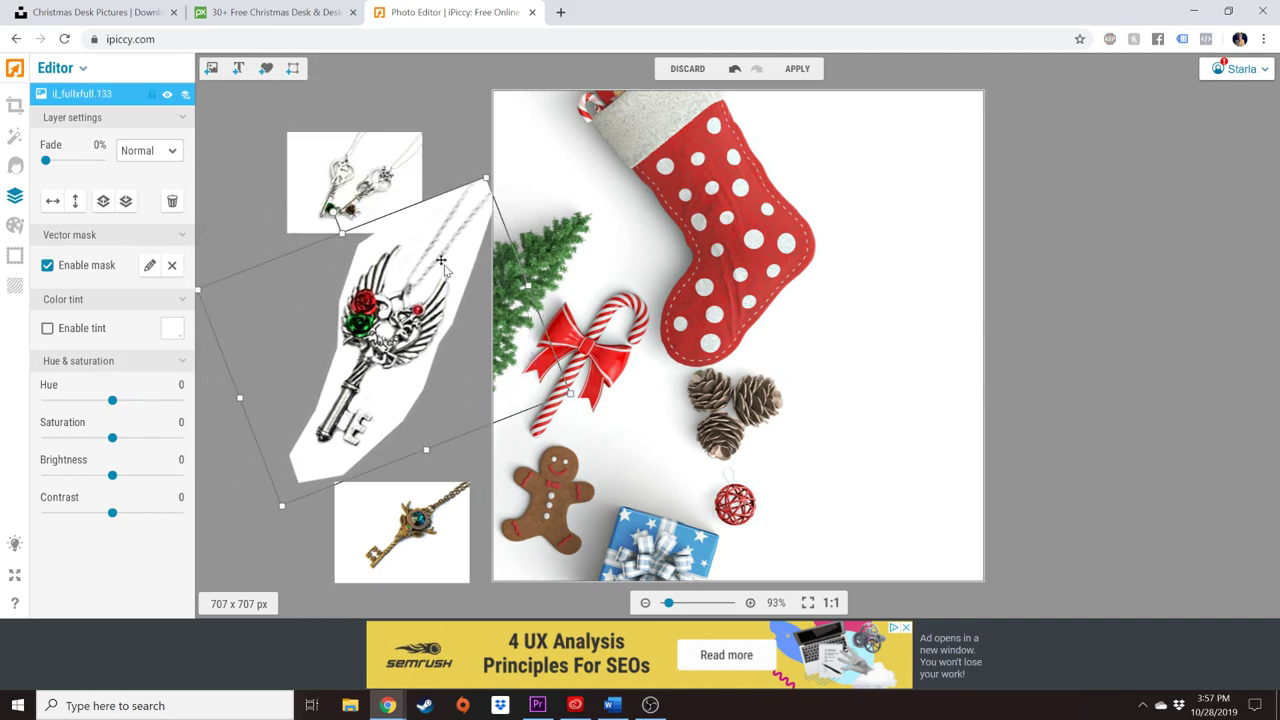
left_click_drag(458, 279, 461, 278)
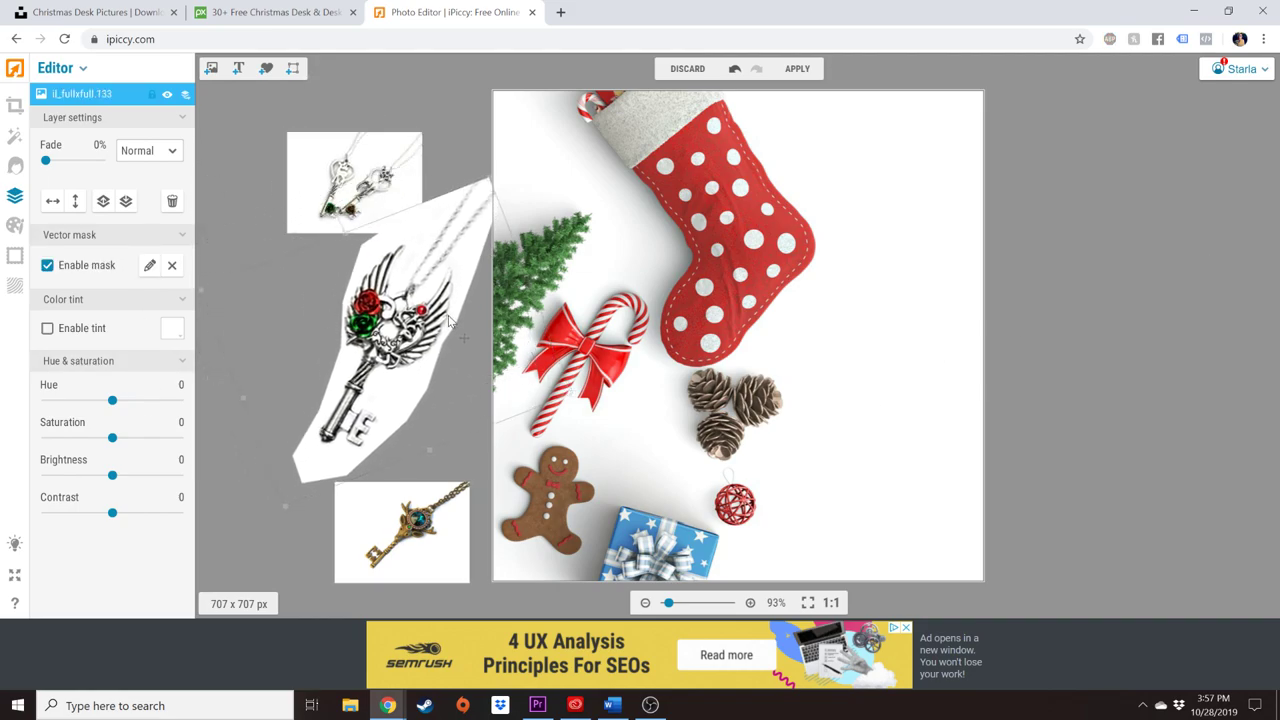
left_click(150, 158)
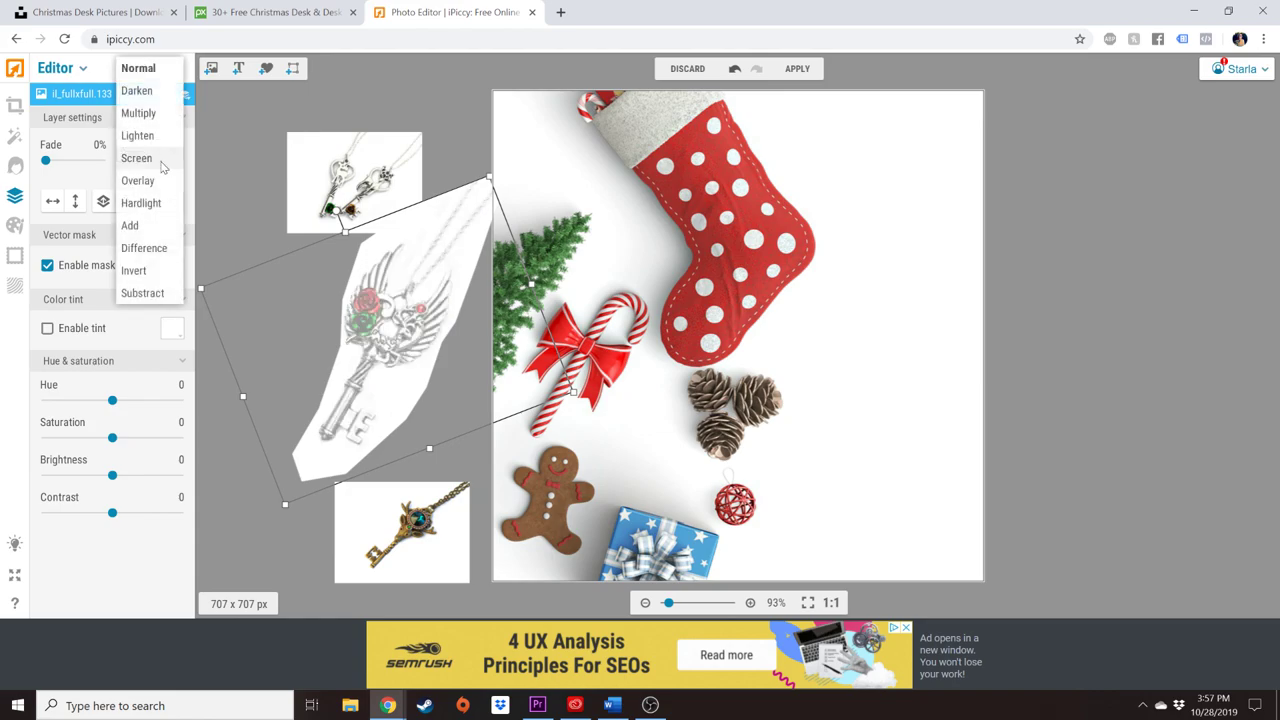
left_click(152, 158)
left_click(203, 155)
left_click_drag(337, 354, 337, 360)
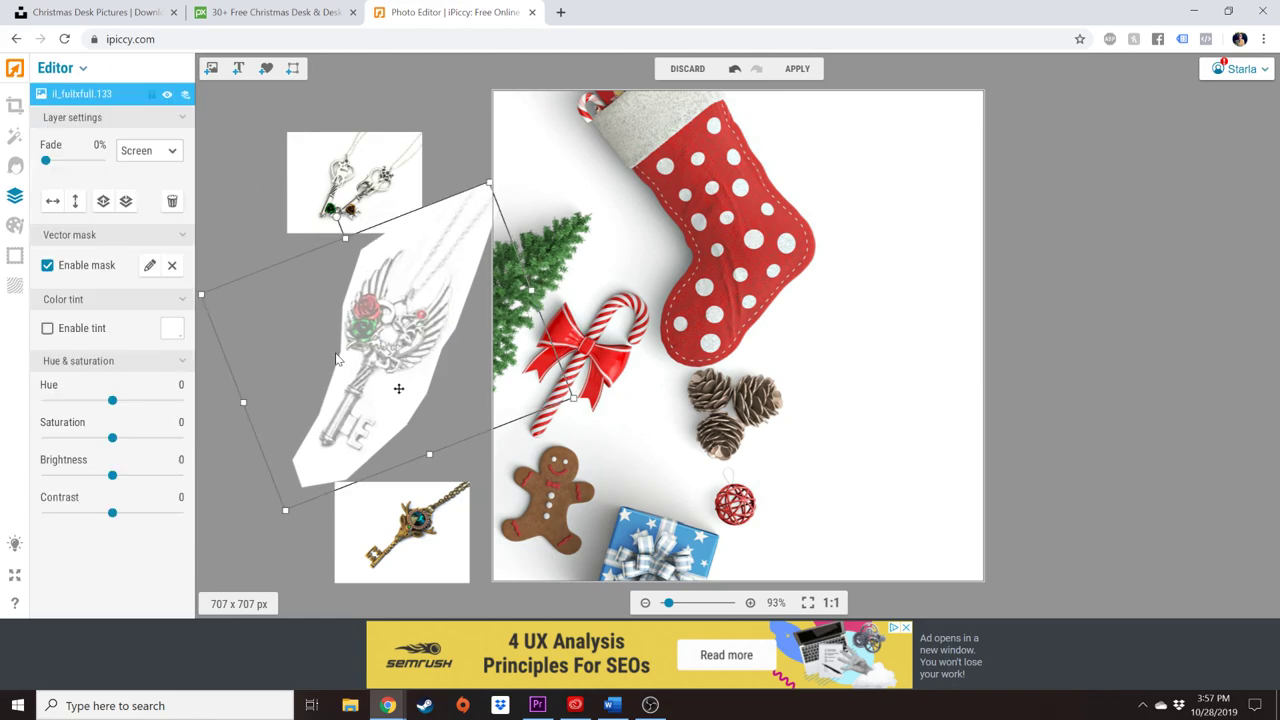
left_click(152, 158)
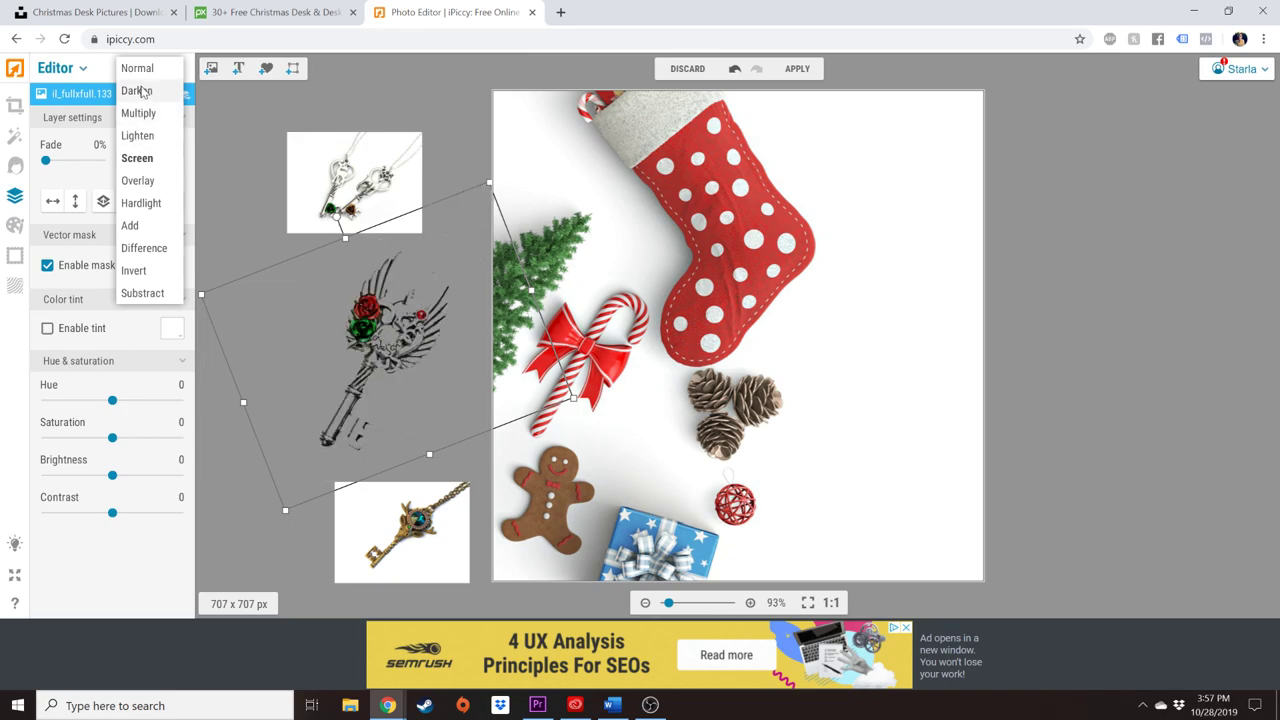
left_click(139, 113)
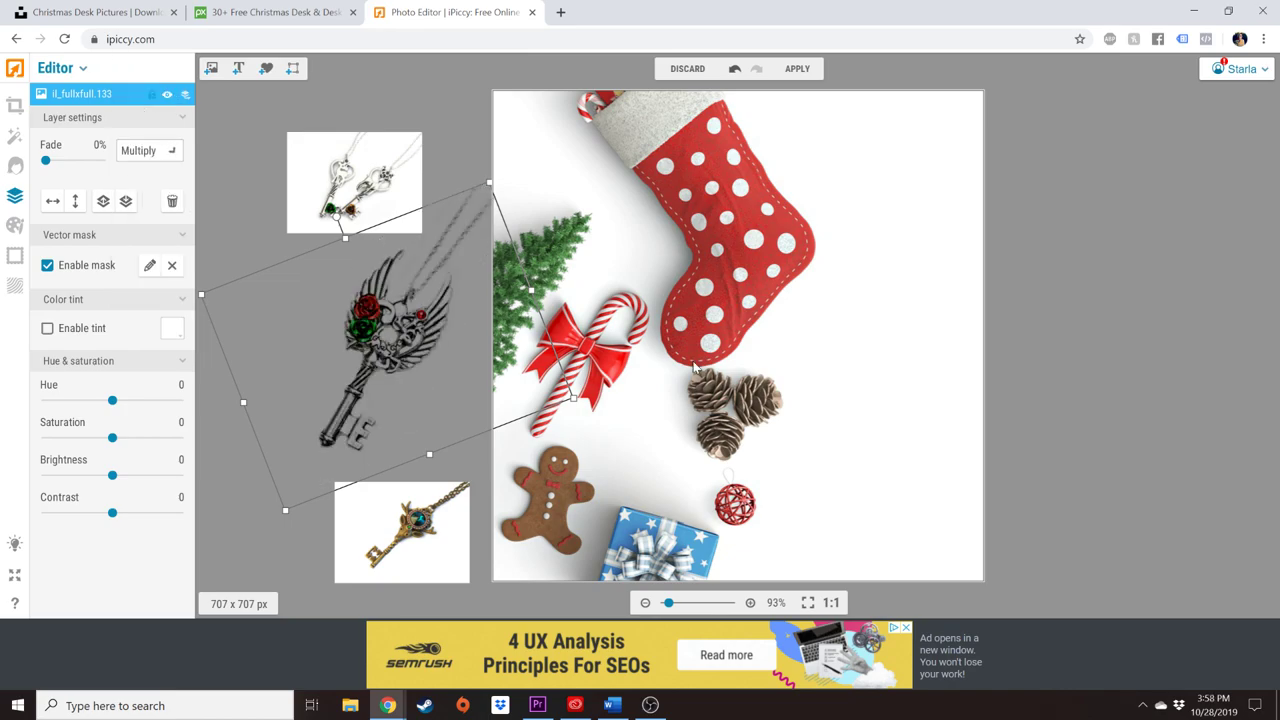
Place the winged key smaller and upright at the photo's top right, then bring the two-keys image onto the photo
left_click_drag(420, 370, 724, 296)
left_click_drag(716, 158, 920, 289)
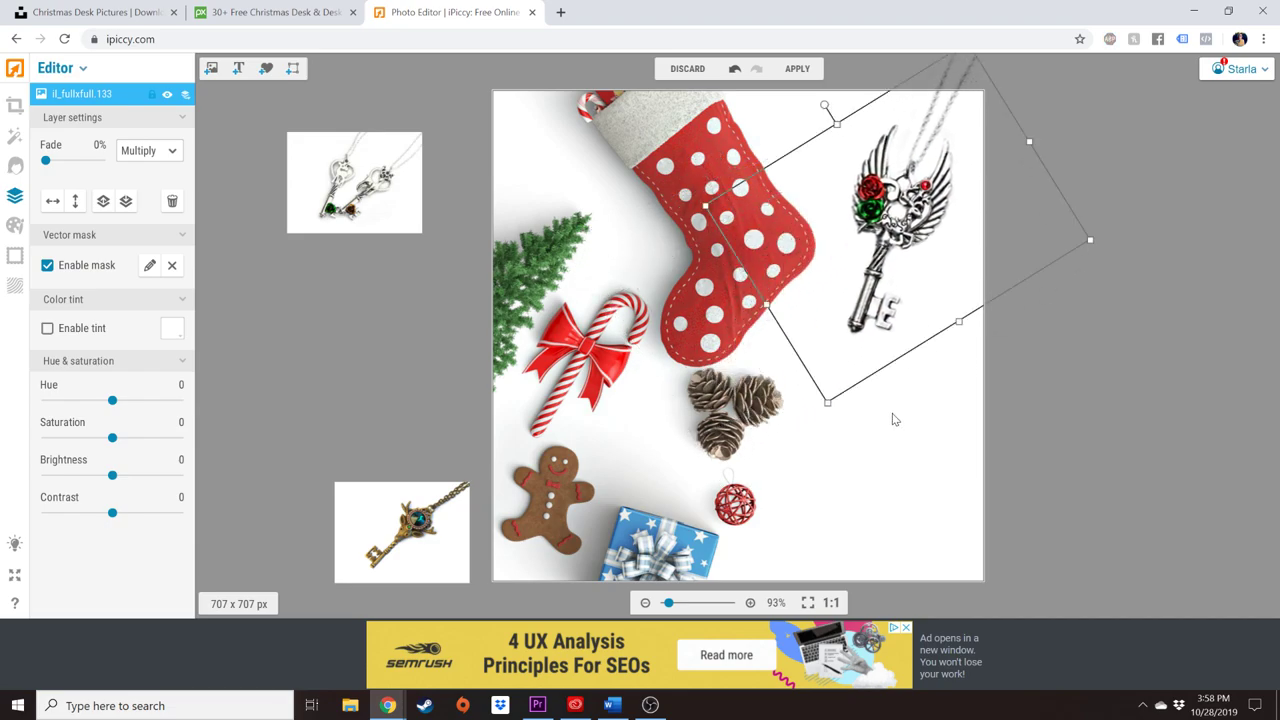
left_click_drag(829, 408, 905, 300)
left_click_drag(905, 220, 893, 313)
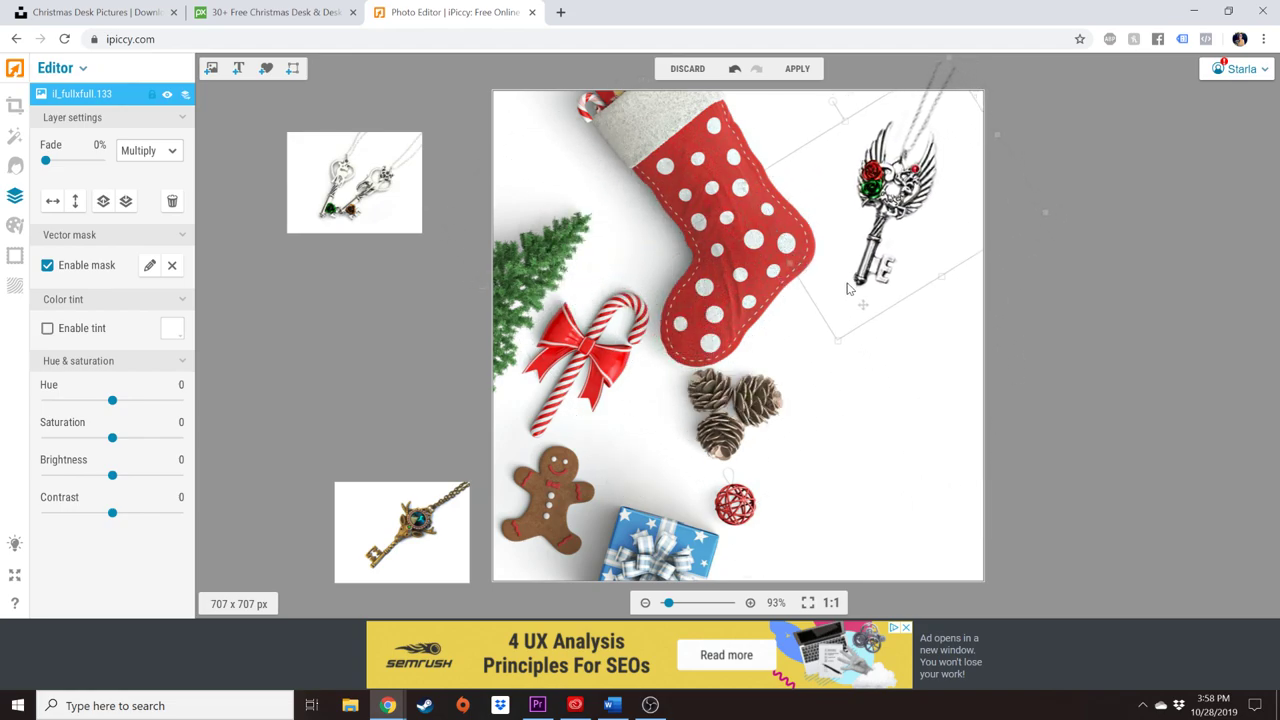
left_click_drag(318, 178, 558, 416)
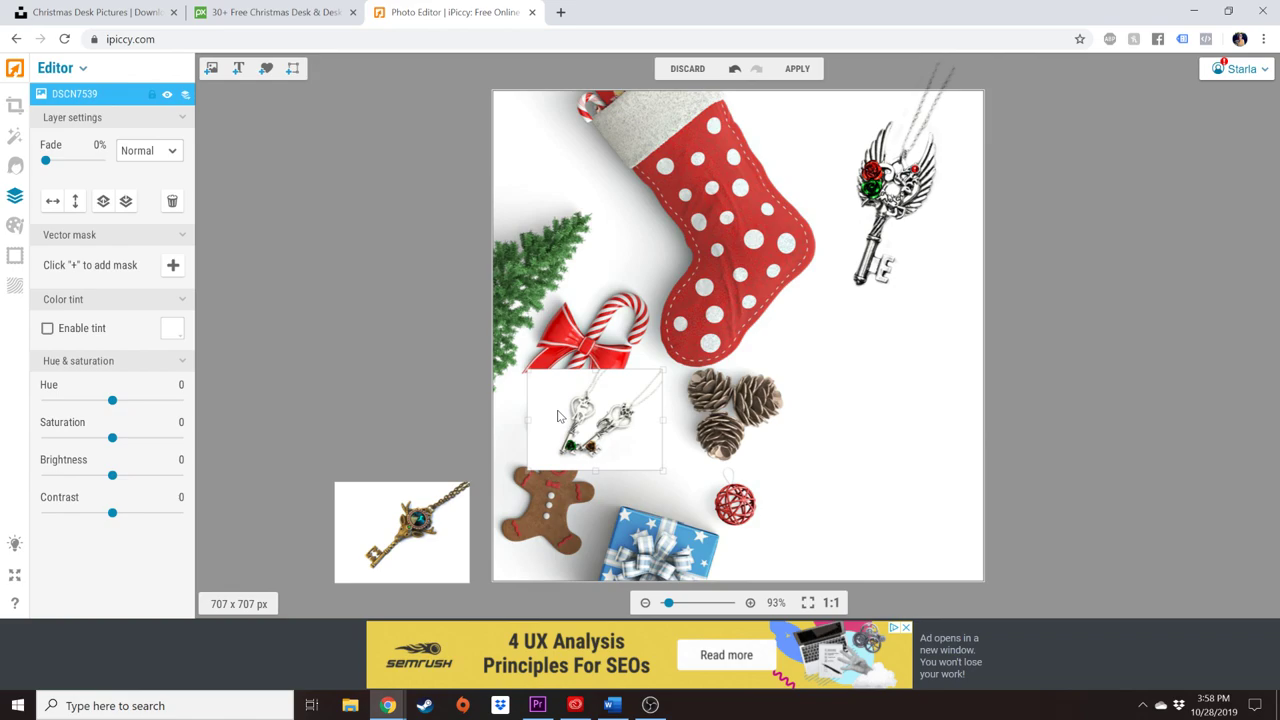
Blend the two silver keys with Multiply, then rotate and scale them into the top-left corner
left_click(140, 151)
left_click(137, 111)
left_click_drag(600, 420, 802, 390)
left_click_drag(798, 320, 745, 352)
left_click_drag(806, 398, 806, 483)
left_click_drag(793, 561, 805, 606)
left_click_drag(818, 494, 828, 485)
left_click_drag(718, 455, 548, 186)
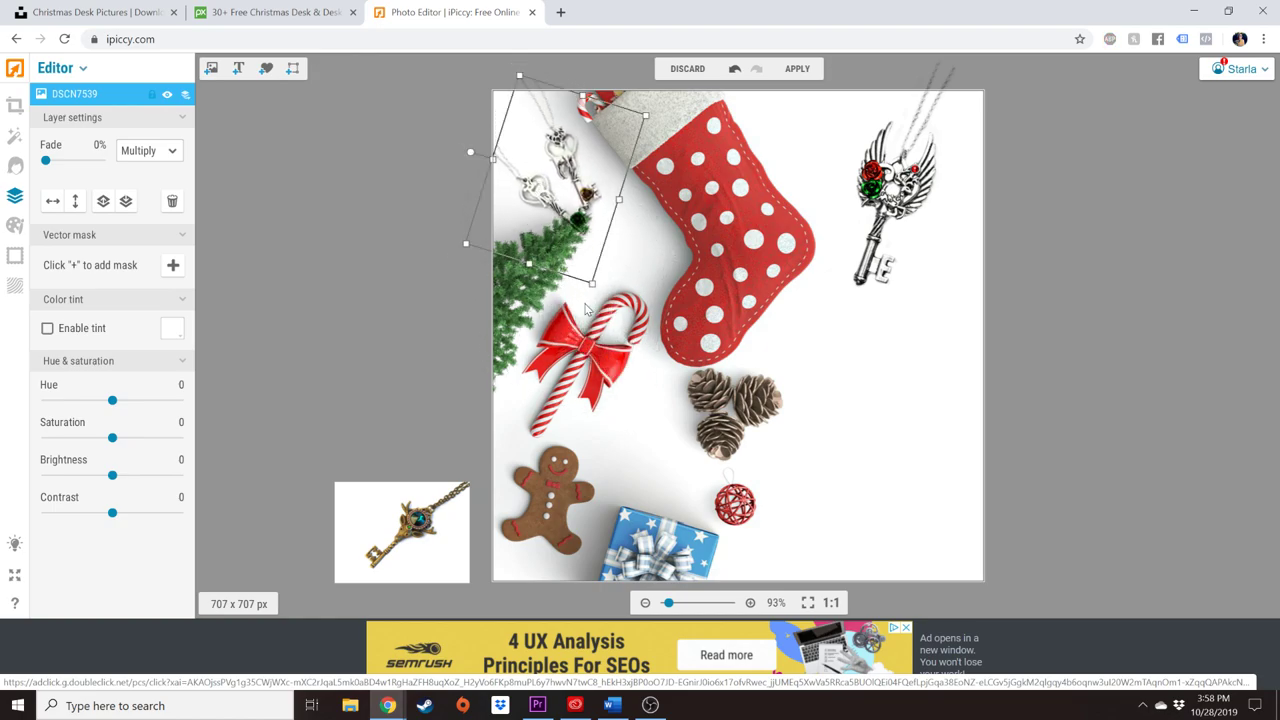
left_click_drag(592, 286, 568, 246)
left_click(938, 524)
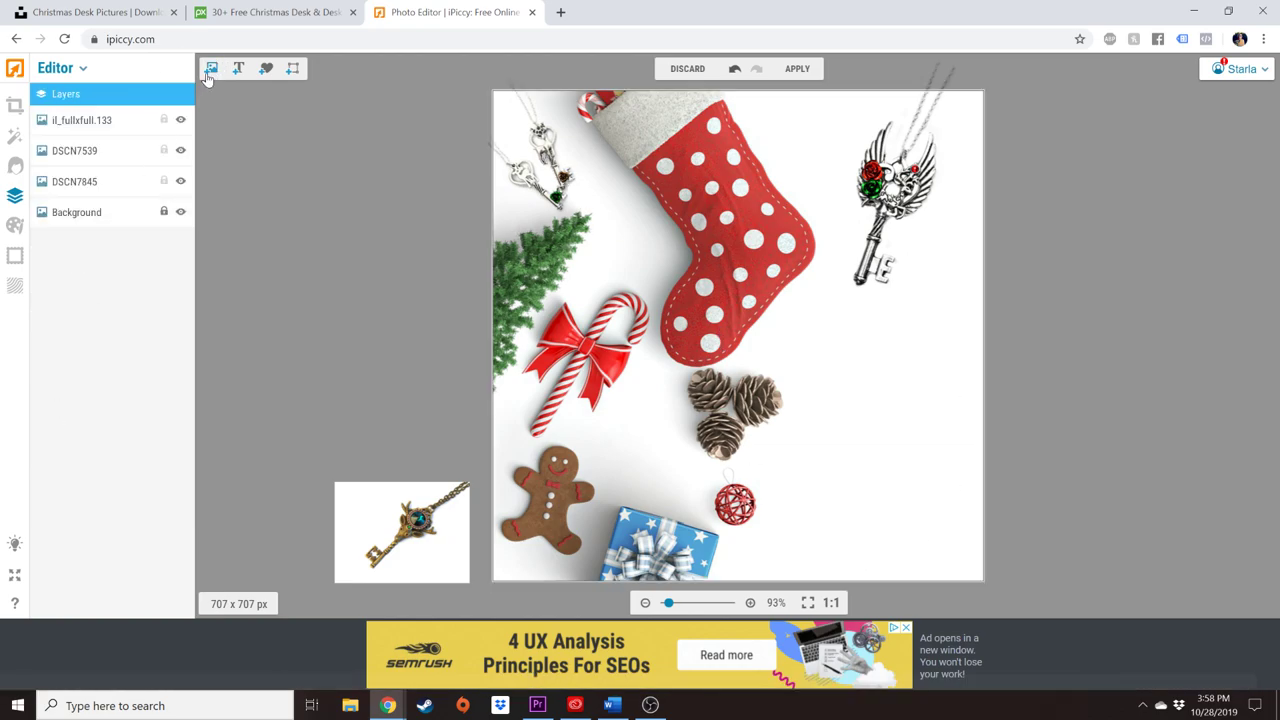
Add the gold key image to the photo, blend it with Multiply and rotate it
left_click(210, 69)
left_click_drag(410, 533, 752, 378)
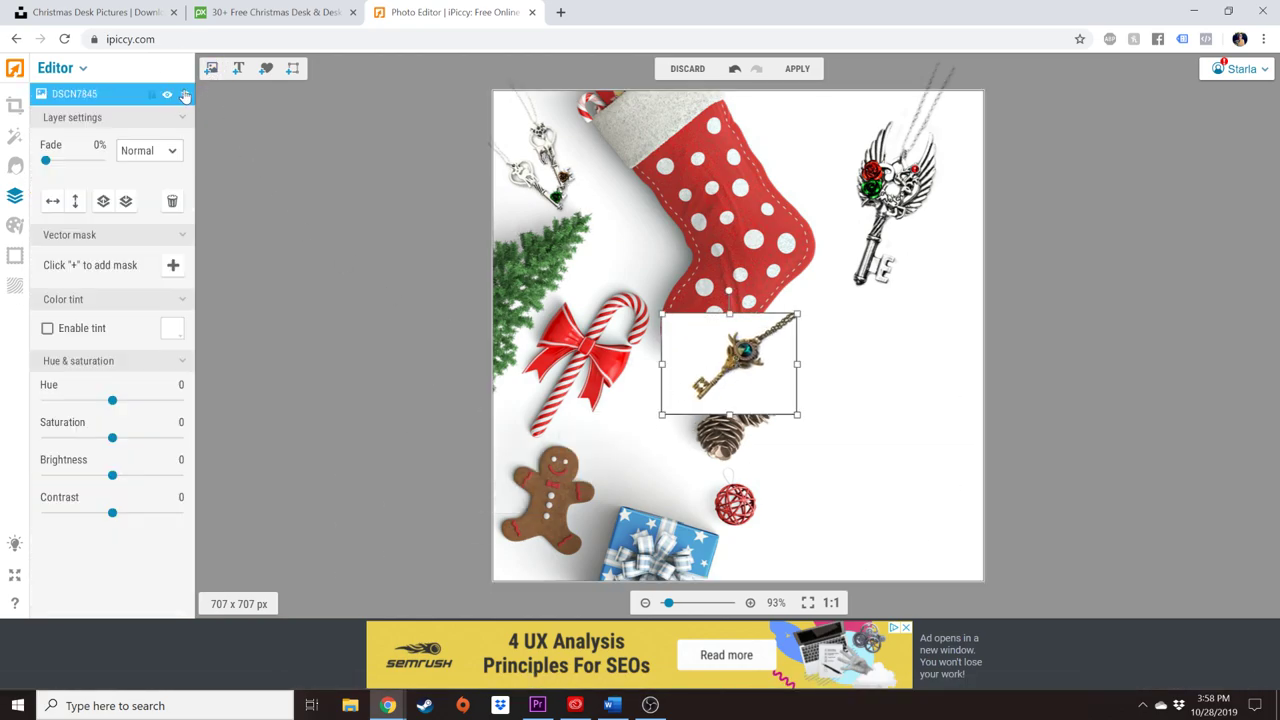
left_click(137, 148)
left_click(135, 111)
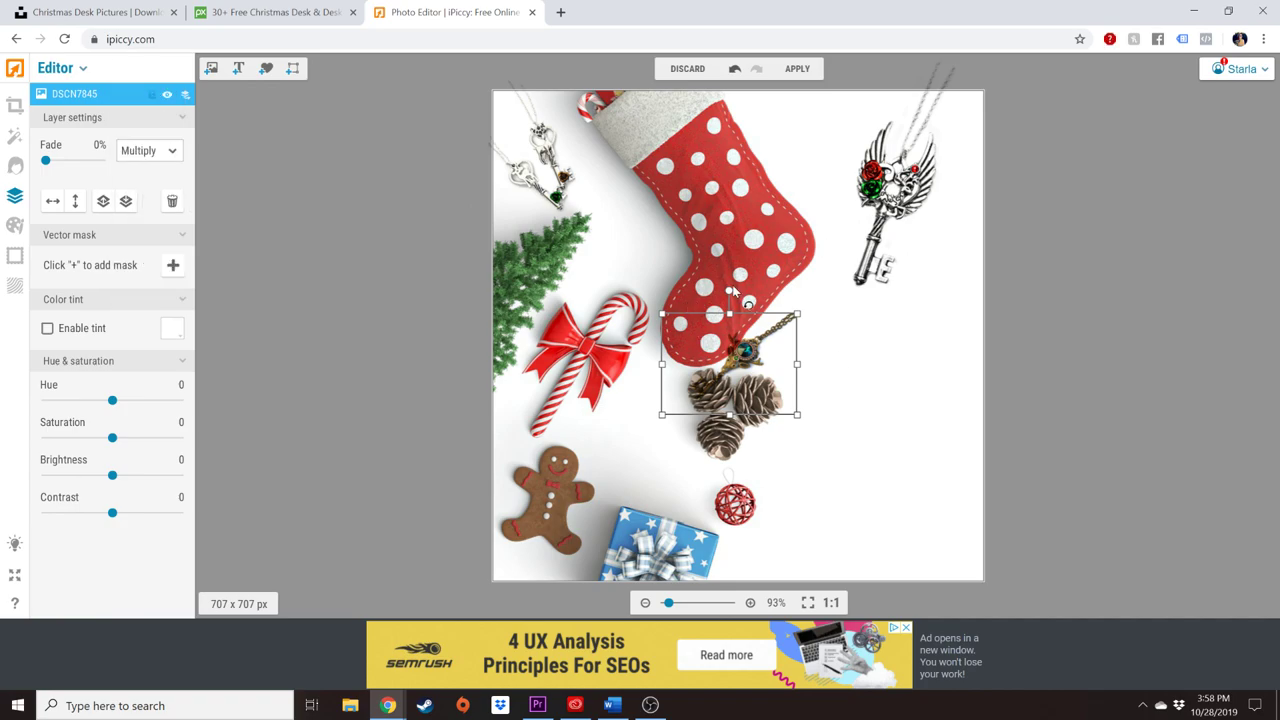
left_click_drag(733, 290, 656, 348)
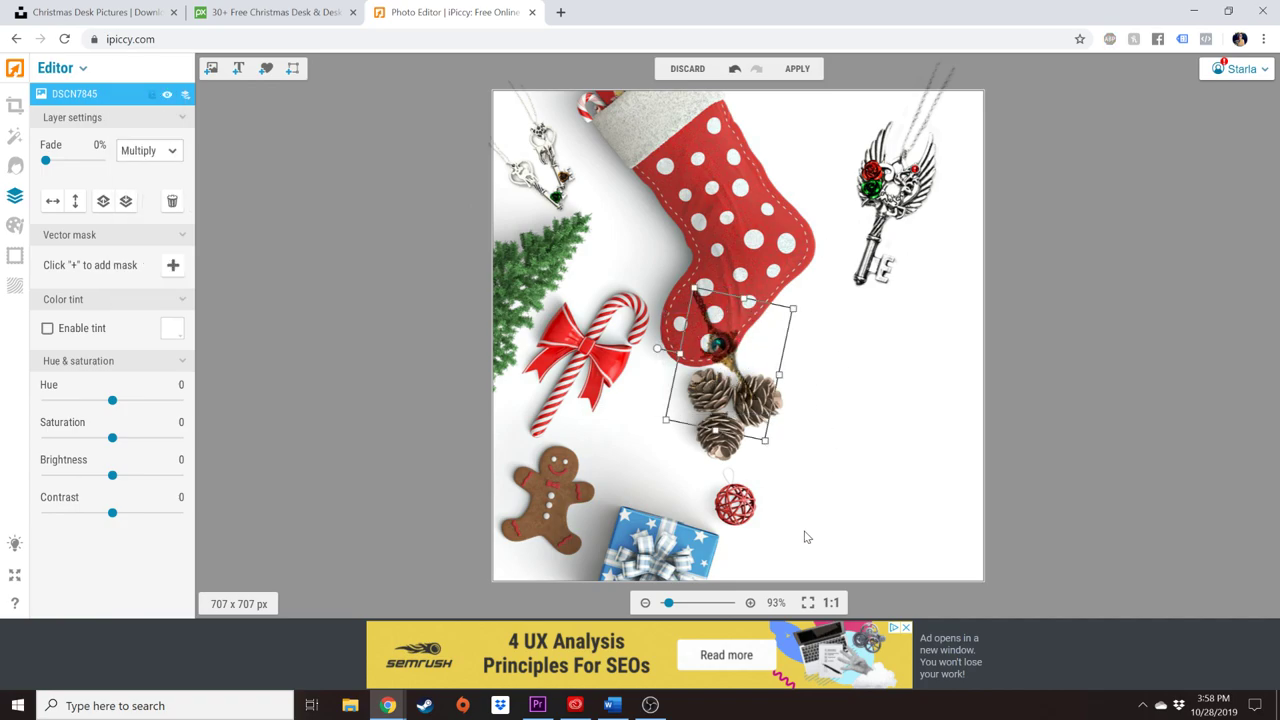
Enlarge the gold key, move it right beside the pine cones and turn it toward the upper right
left_click(778, 428)
left_click(745, 396)
left_click_drag(776, 446, 791, 514)
left_click_drag(745, 420, 946, 380)
left_click(956, 379)
left_click(946, 380)
left_click(928, 387)
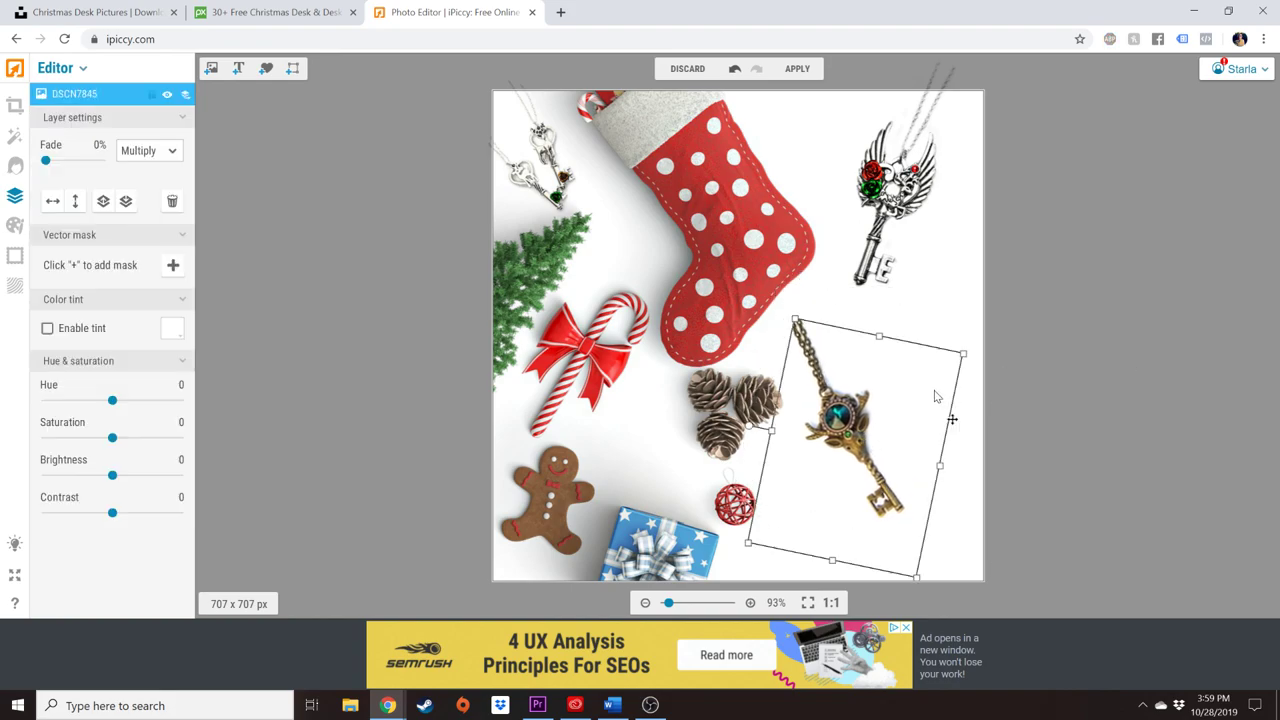
left_click_drag(750, 432, 1006, 463)
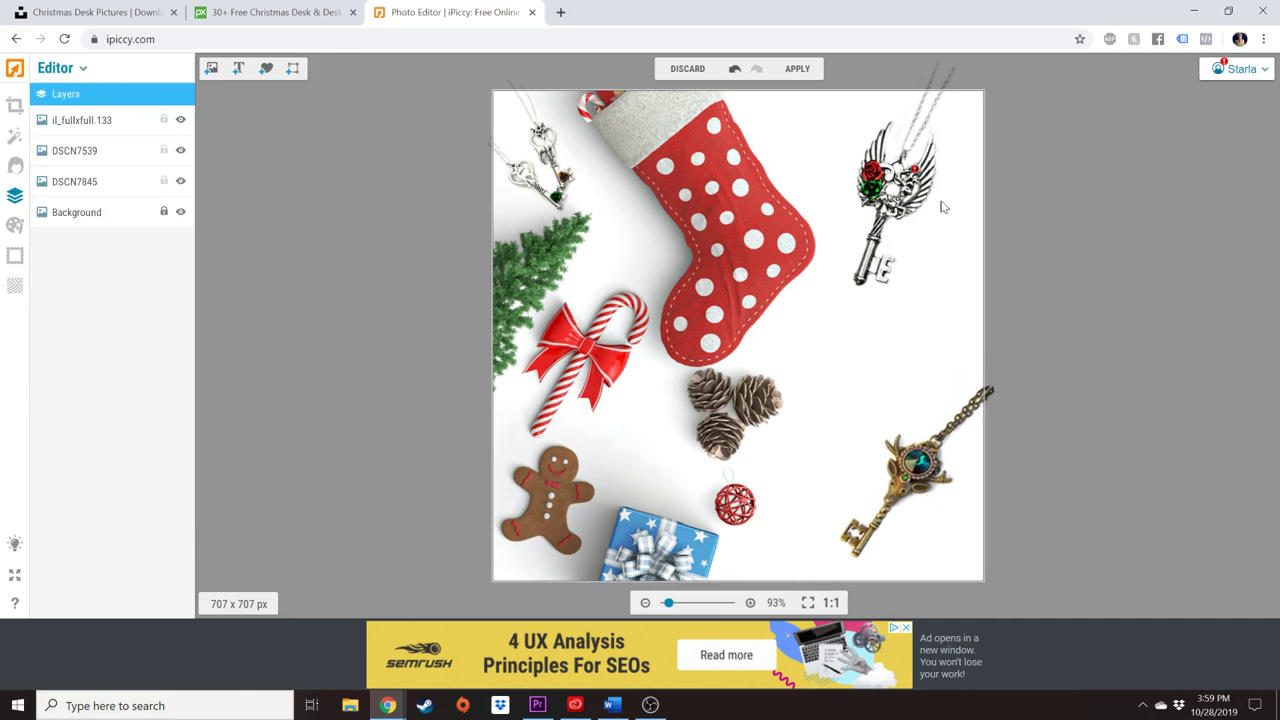
Settle the gold key into the lower-right corner and fine-tune the two silver key layers
mouse_move(937, 206)
left_mouse_down()
mouse_move(925, 187)
mouse_move(942, 205)
left_mouse_up()
left_click(942, 205)
mouse_move(928, 500)
left_mouse_down()
mouse_move(918, 492)
mouse_move(936, 488)
left_mouse_up()
left_click_drag(880, 372, 890, 375)
left_click(1121, 373)
left_click(900, 525)
left_click_drag(900, 525, 888, 554)
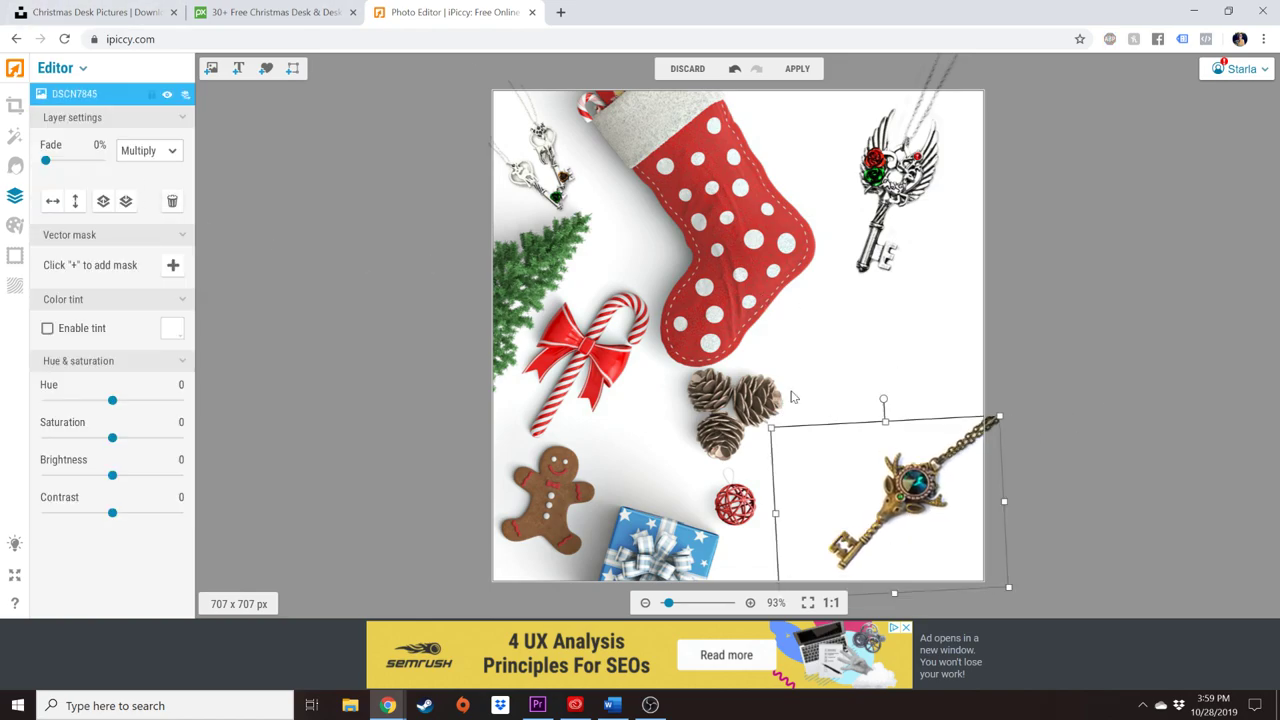
left_click_drag(540, 165, 557, 180)
left_click(972, 199)
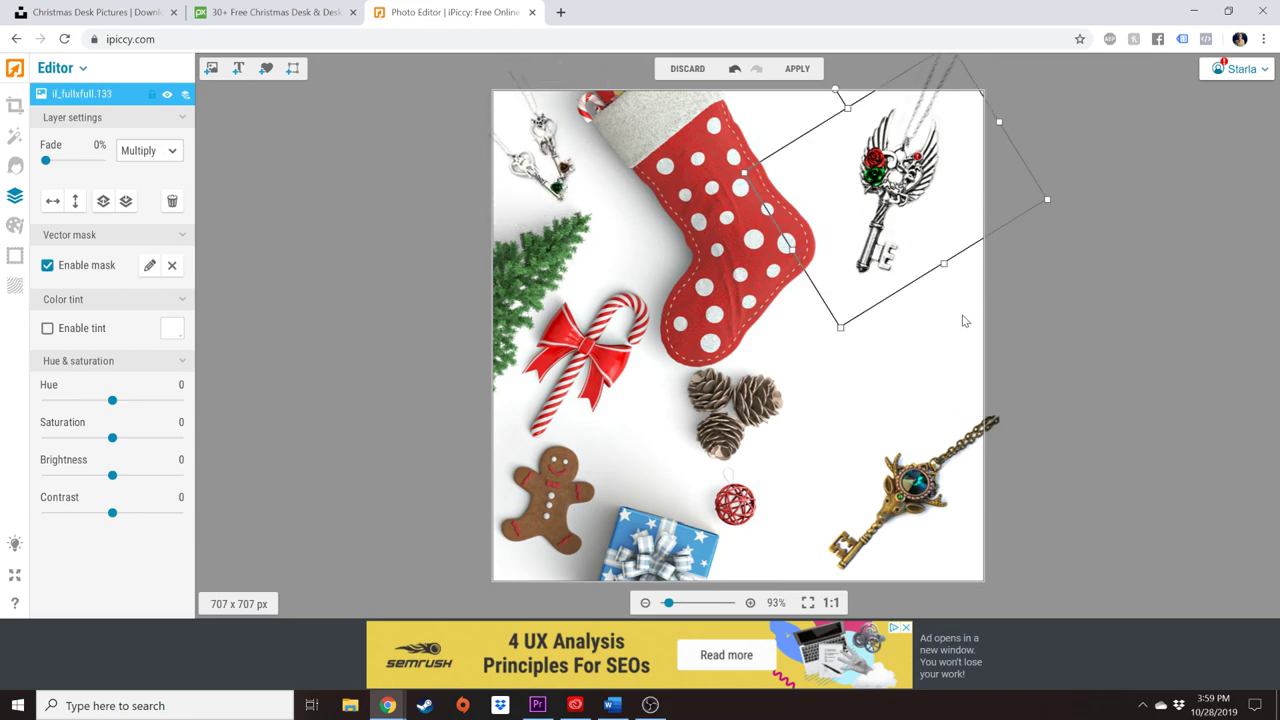
Add a black Times New Roman 'HOLIDAY' text layer, enlarged at the right of the photo
left_click(307, 179)
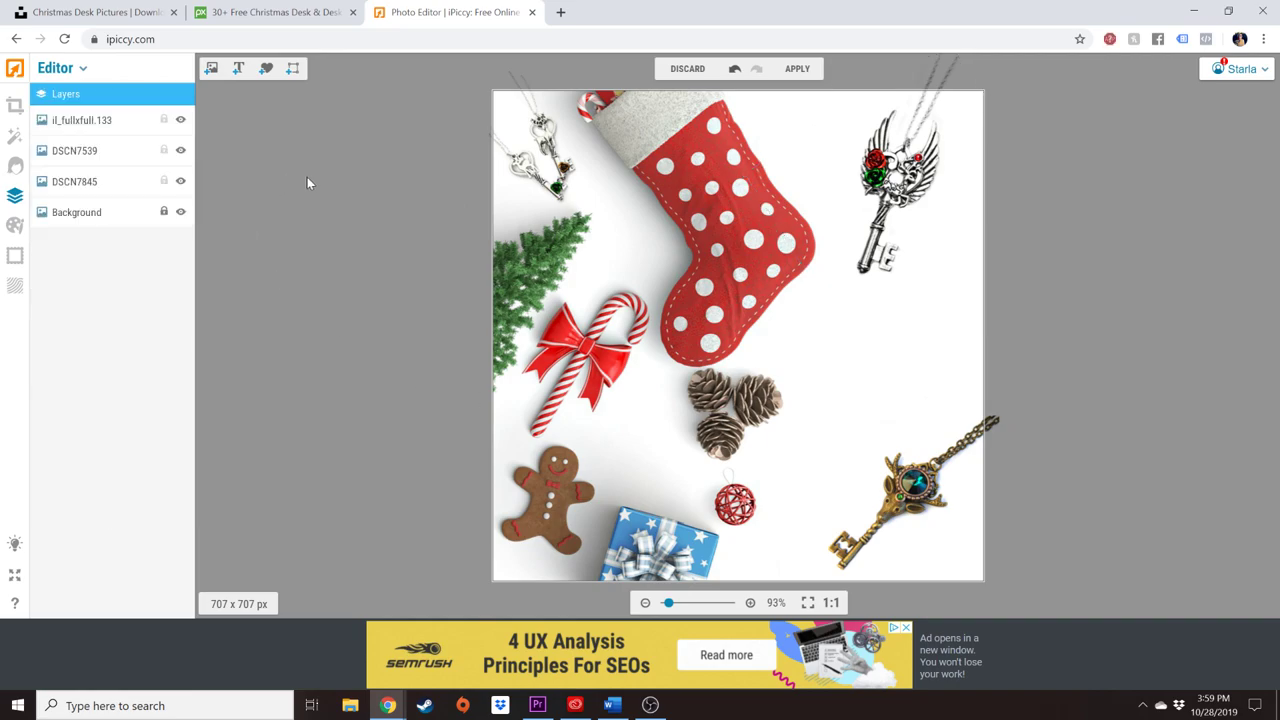
left_click(237, 70)
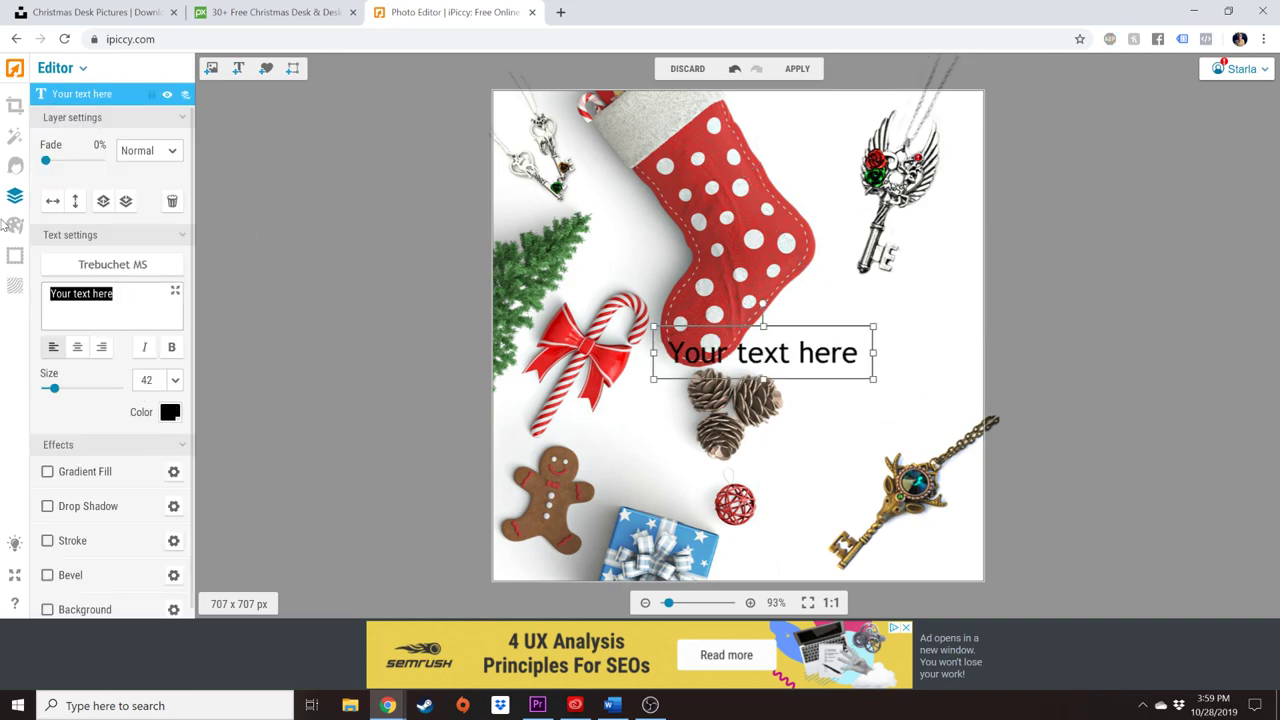
key("BackSpace")
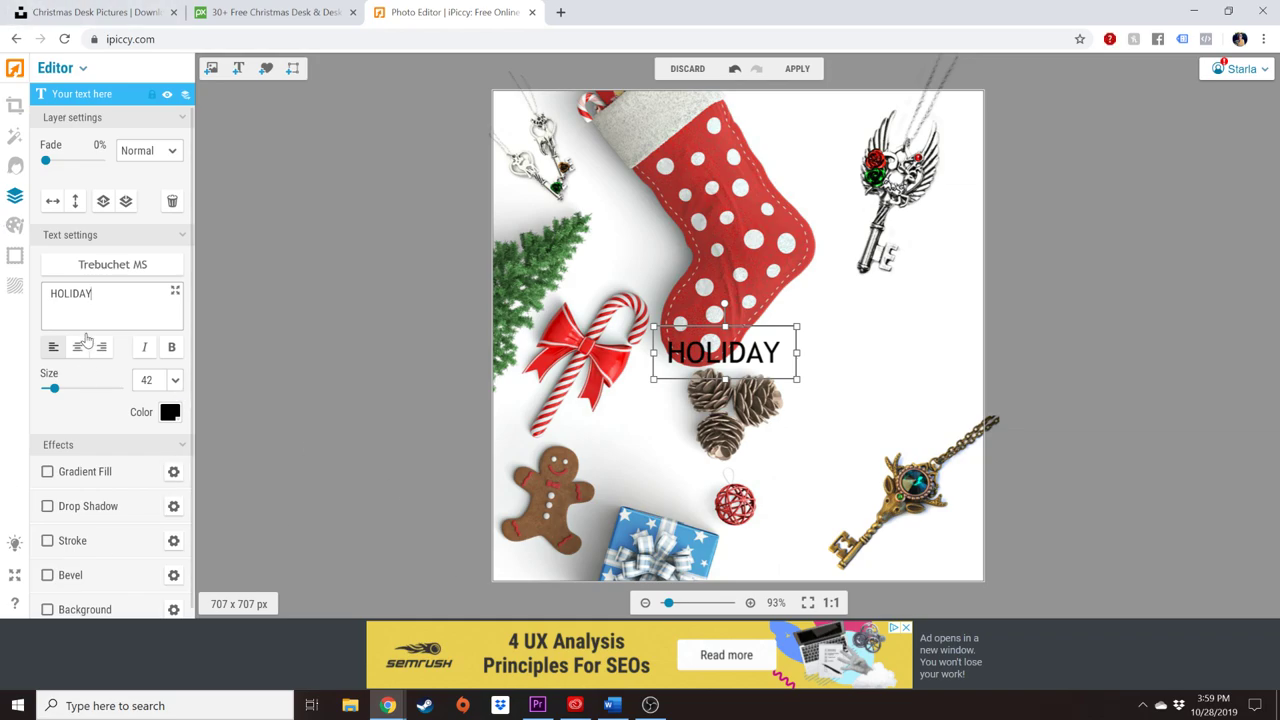
left_click(112, 264)
left_click(105, 232)
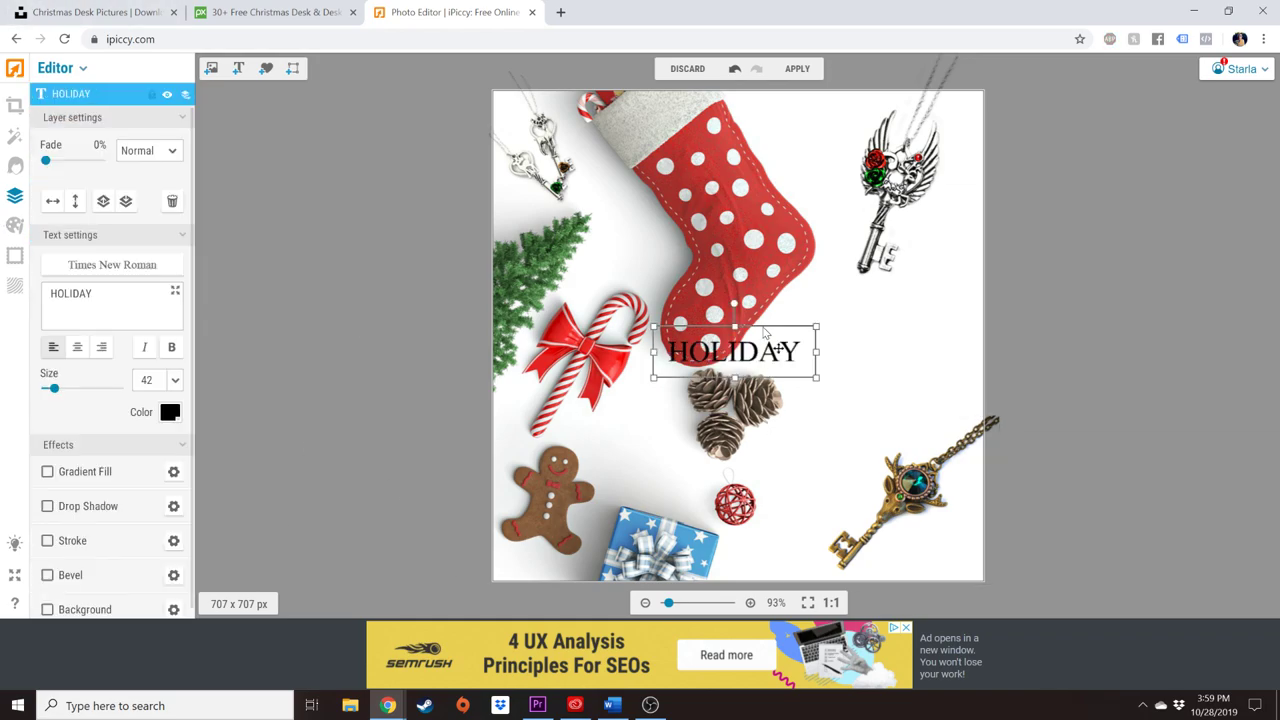
left_click_drag(822, 383, 931, 363)
Duplicate the text as 'SALE!' and enlarge it beneath HOLIDAY
right_click(921, 351)
left_click(940, 558)
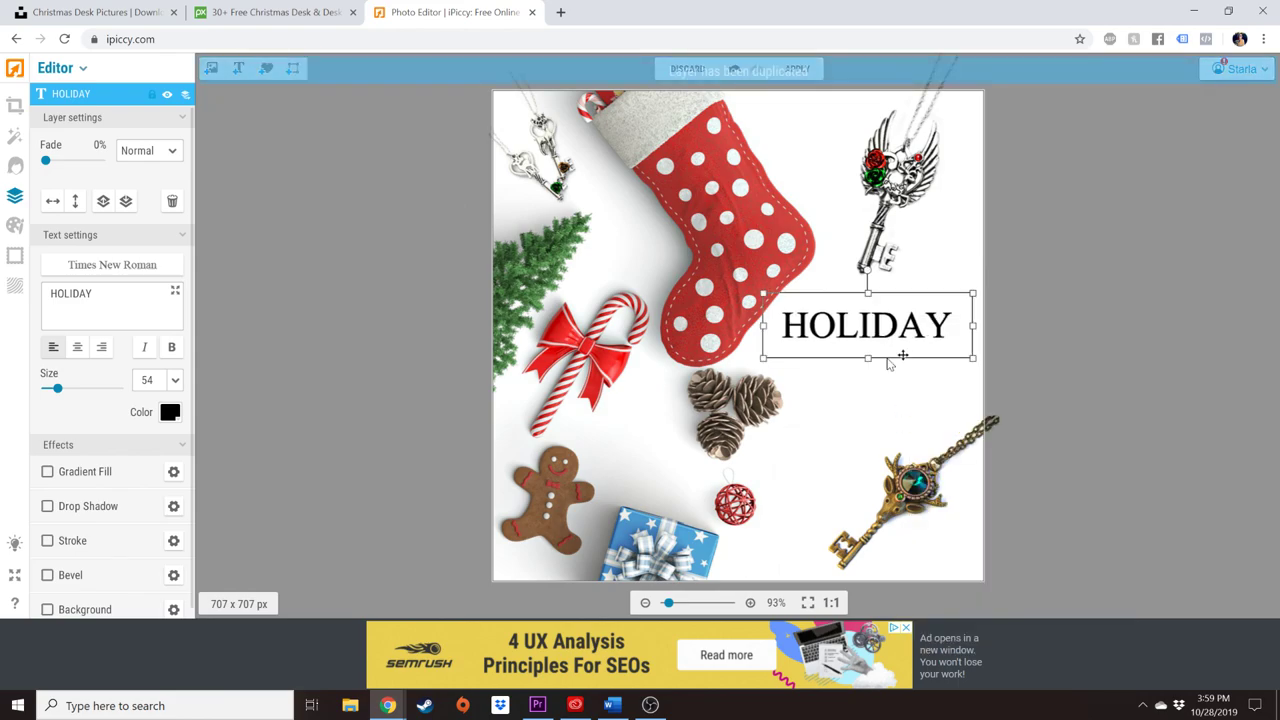
type("SALE!")
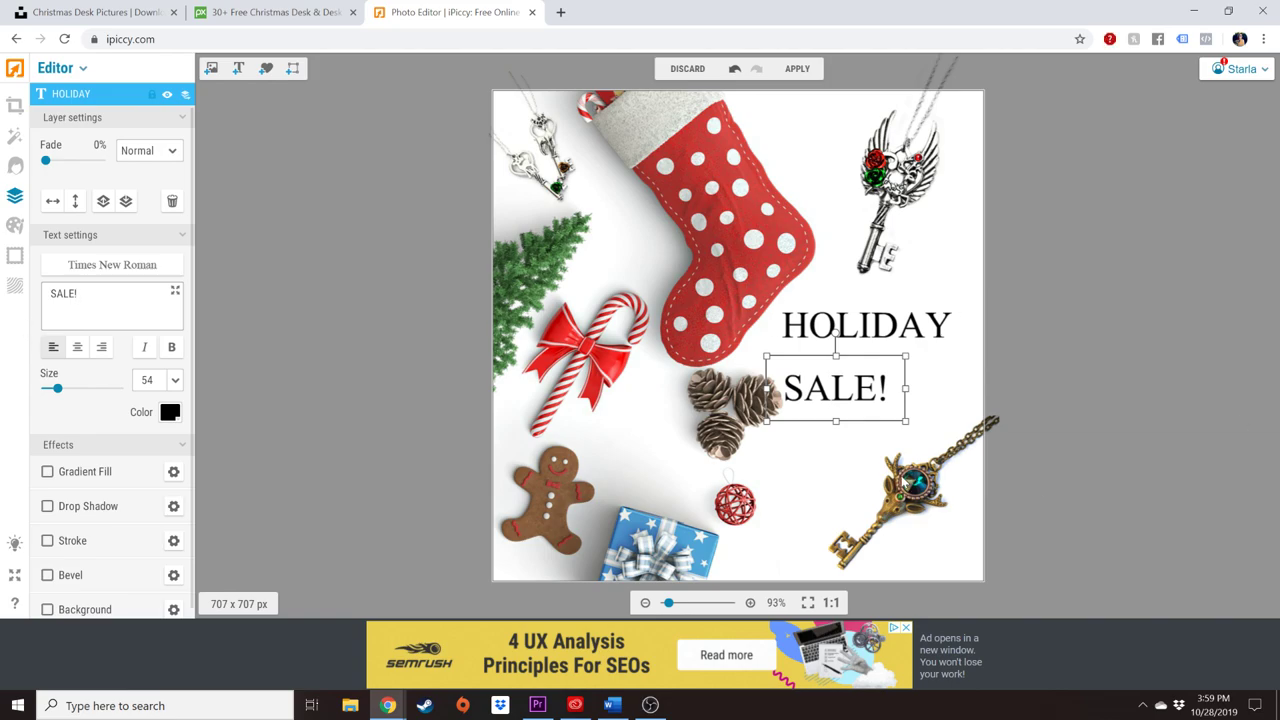
left_click_drag(906, 421, 922, 387)
left_click(1278, 512)
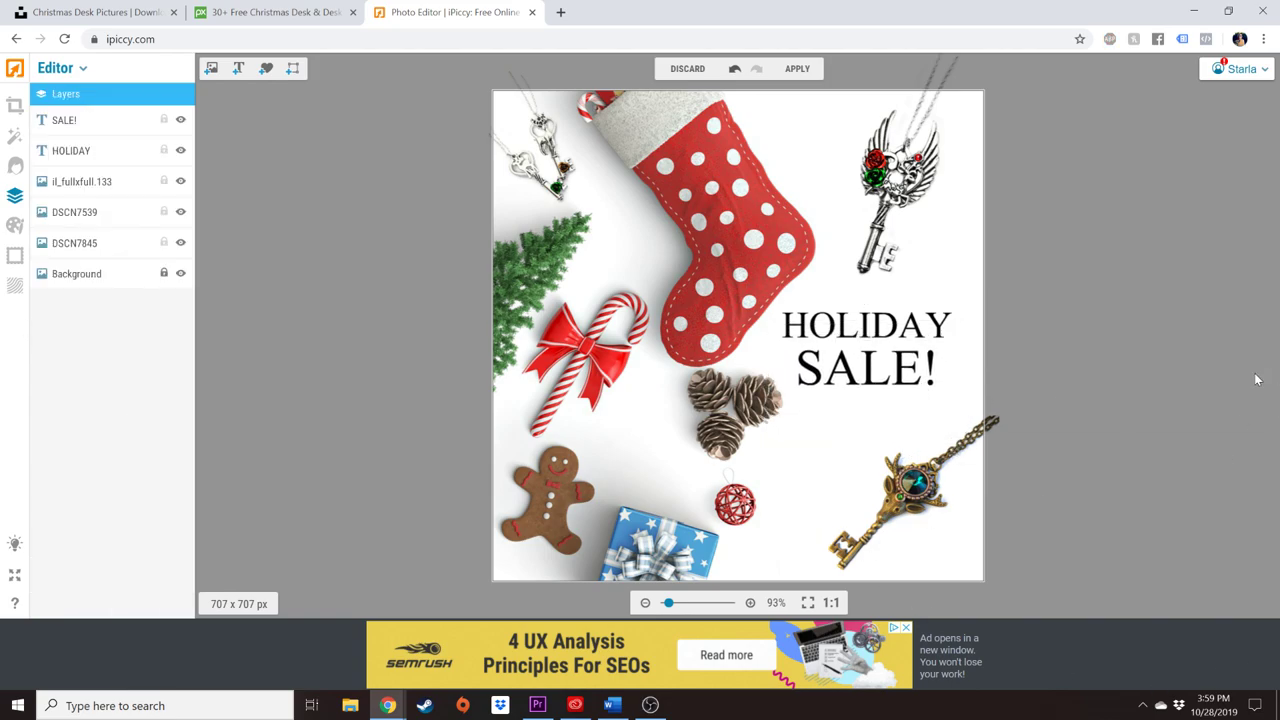
Shift the gold key pendant a few pixels up and right in the lower-right corner, then deselect it
left_click_drag(893, 537, 900, 527)
left_click(1174, 517)
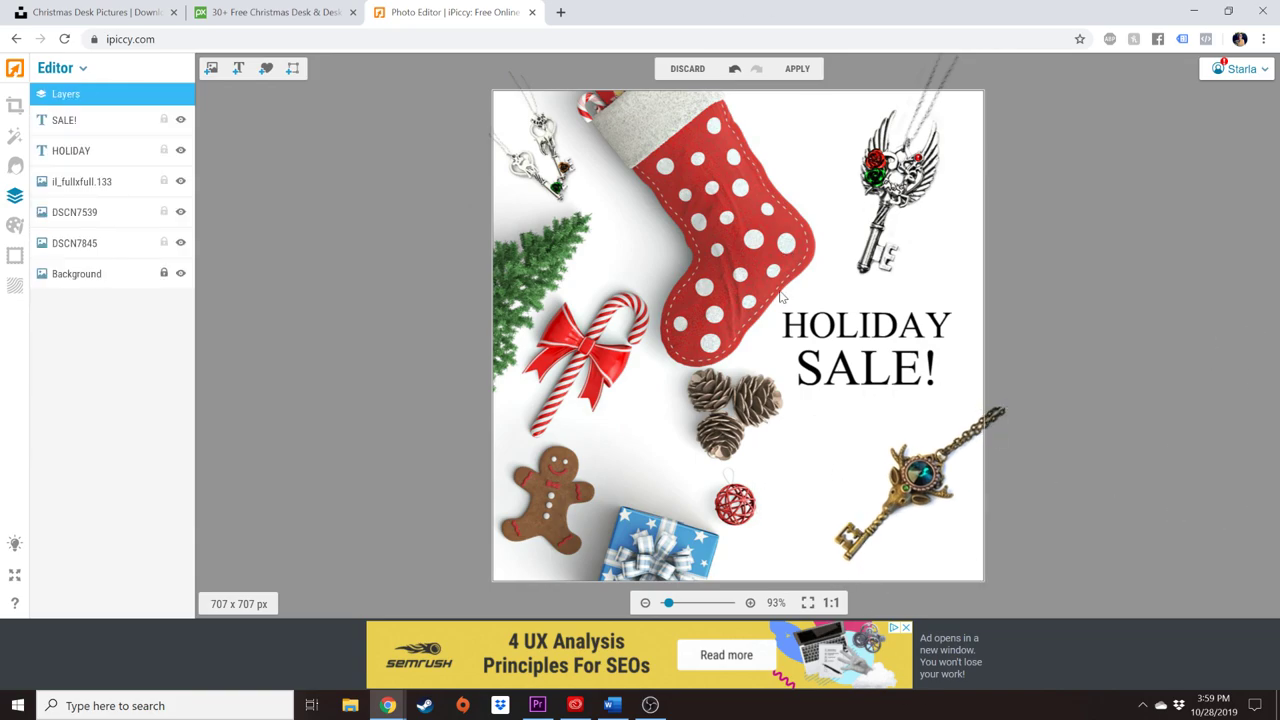